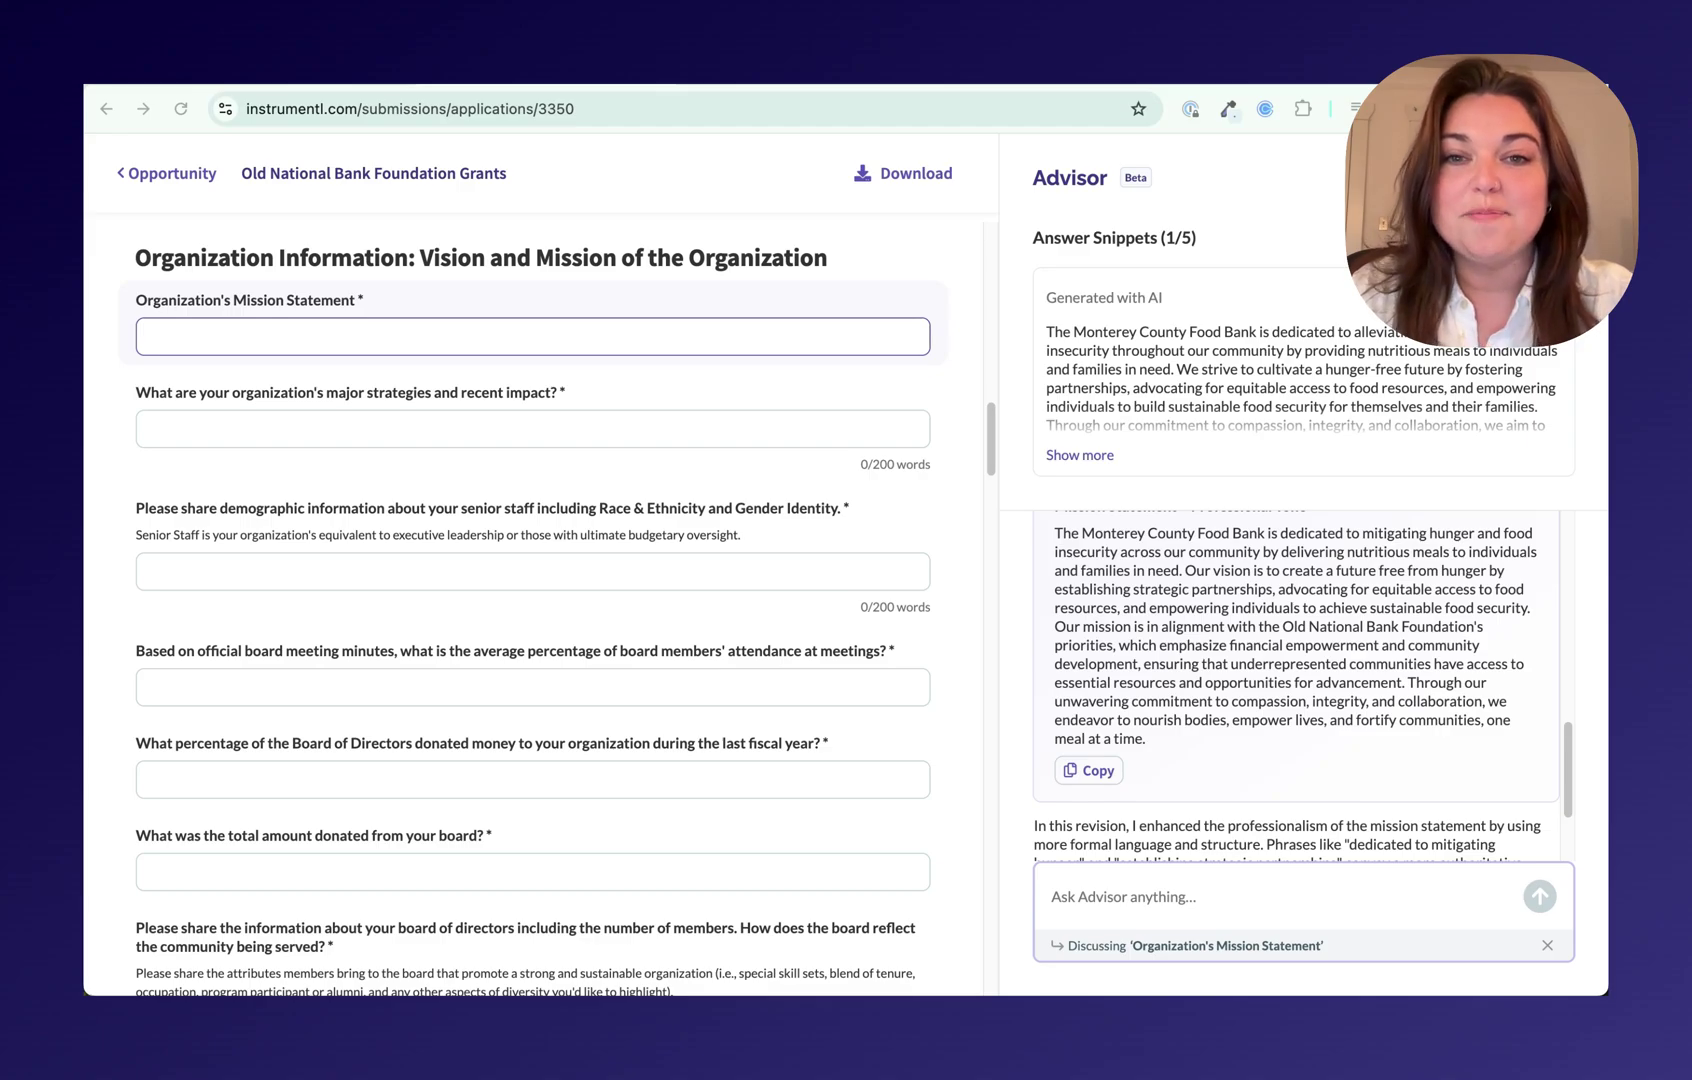
Step: Refresh the answer snippets and insert snippet 2/5, the Monterey County hunger-relief text, into the Mission Statement
{"action": "left_click", "coordinate": [1563, 249]}
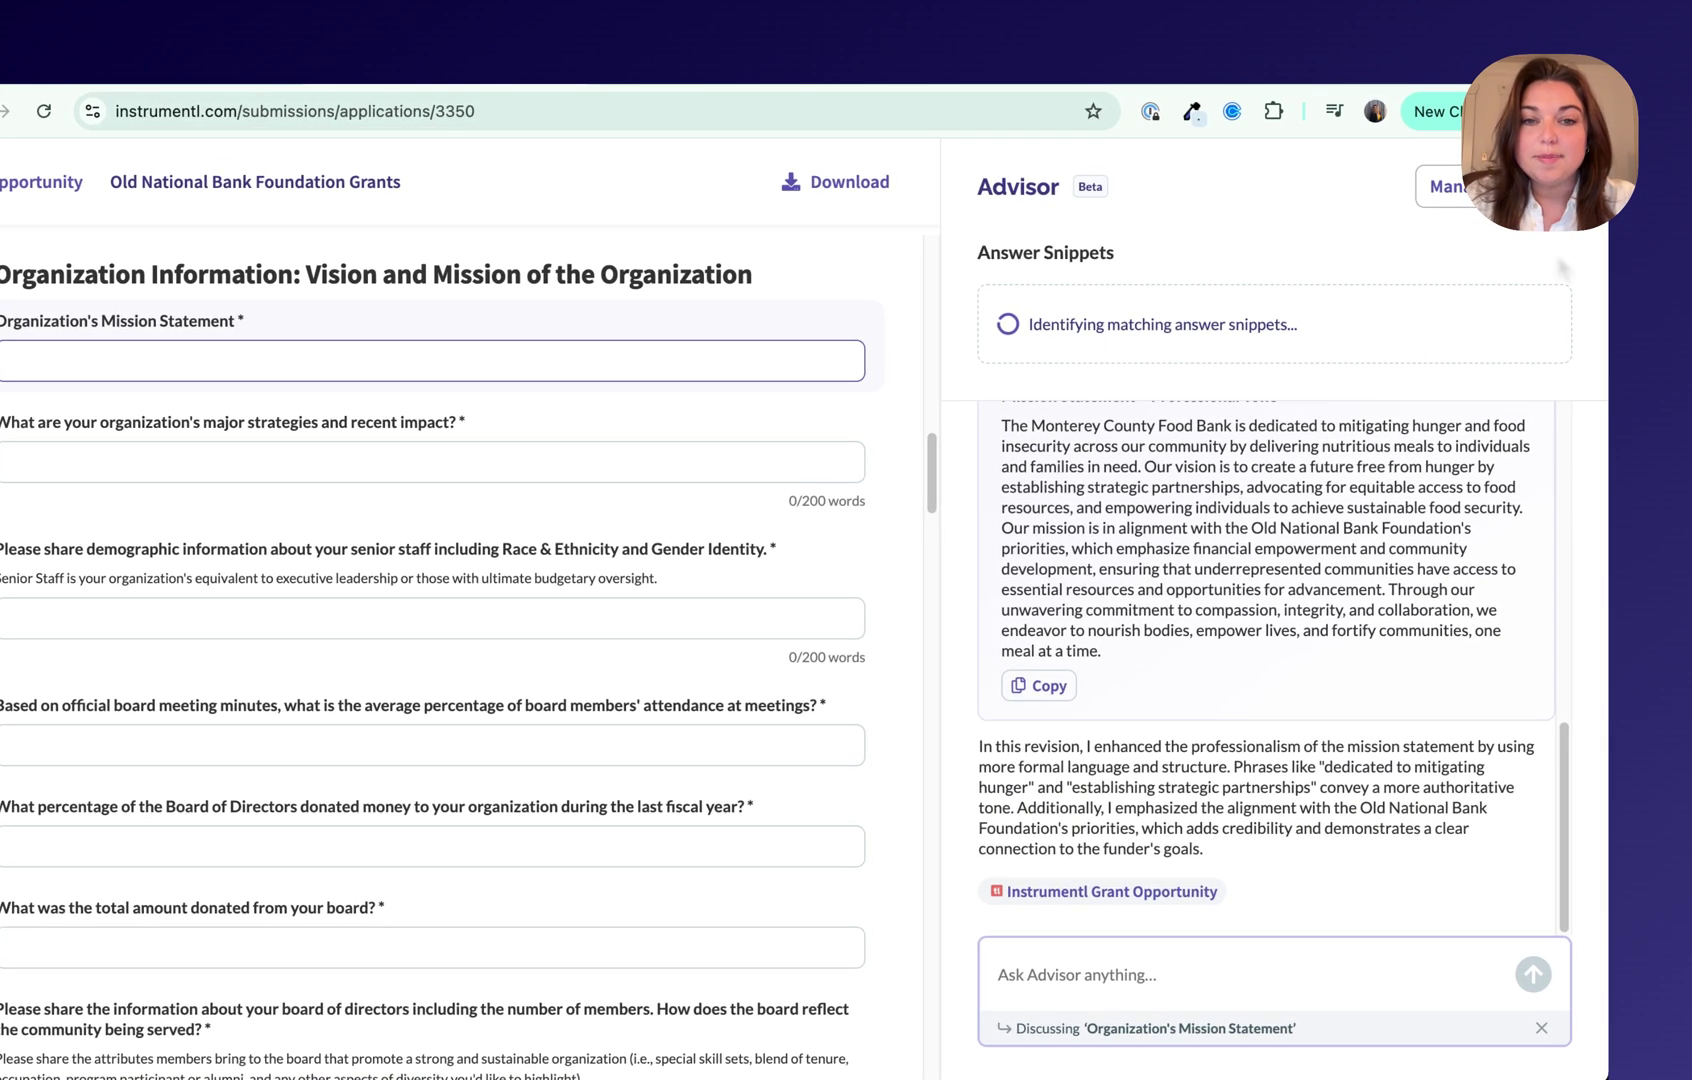
{"action": "left_click", "coordinate": [1557, 255]}
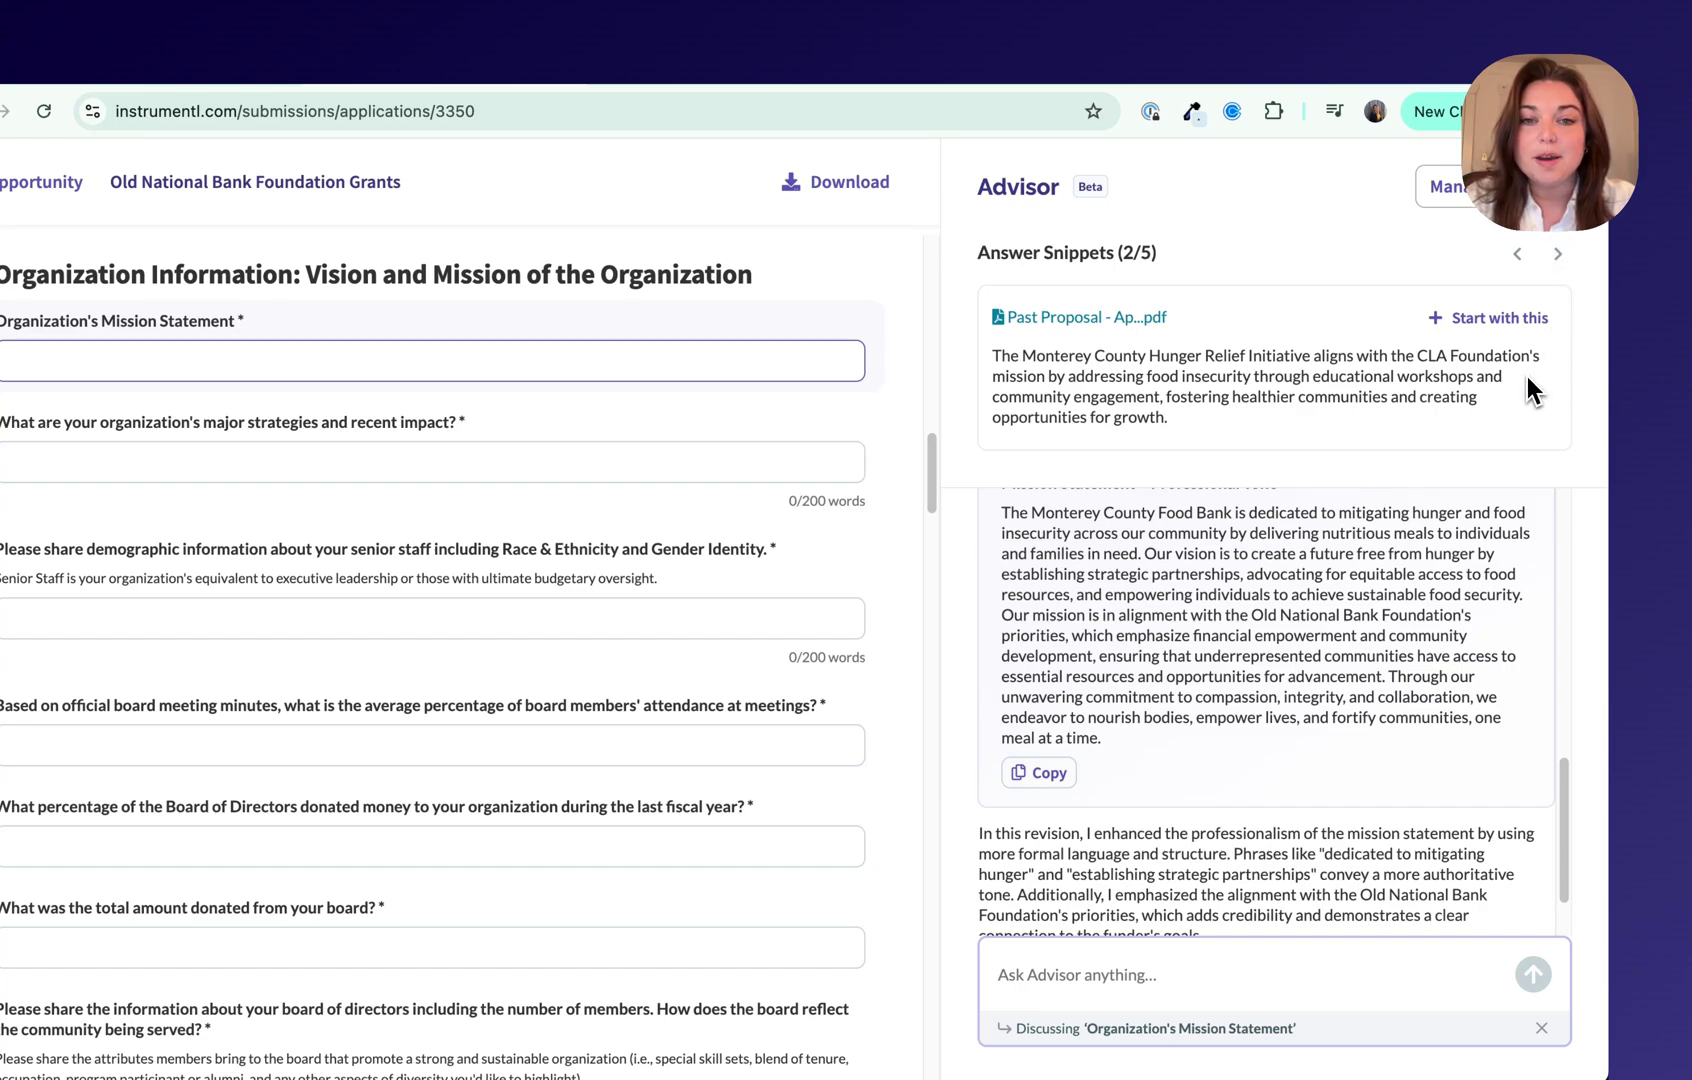
{"action": "left_click", "coordinate": [1504, 321]}
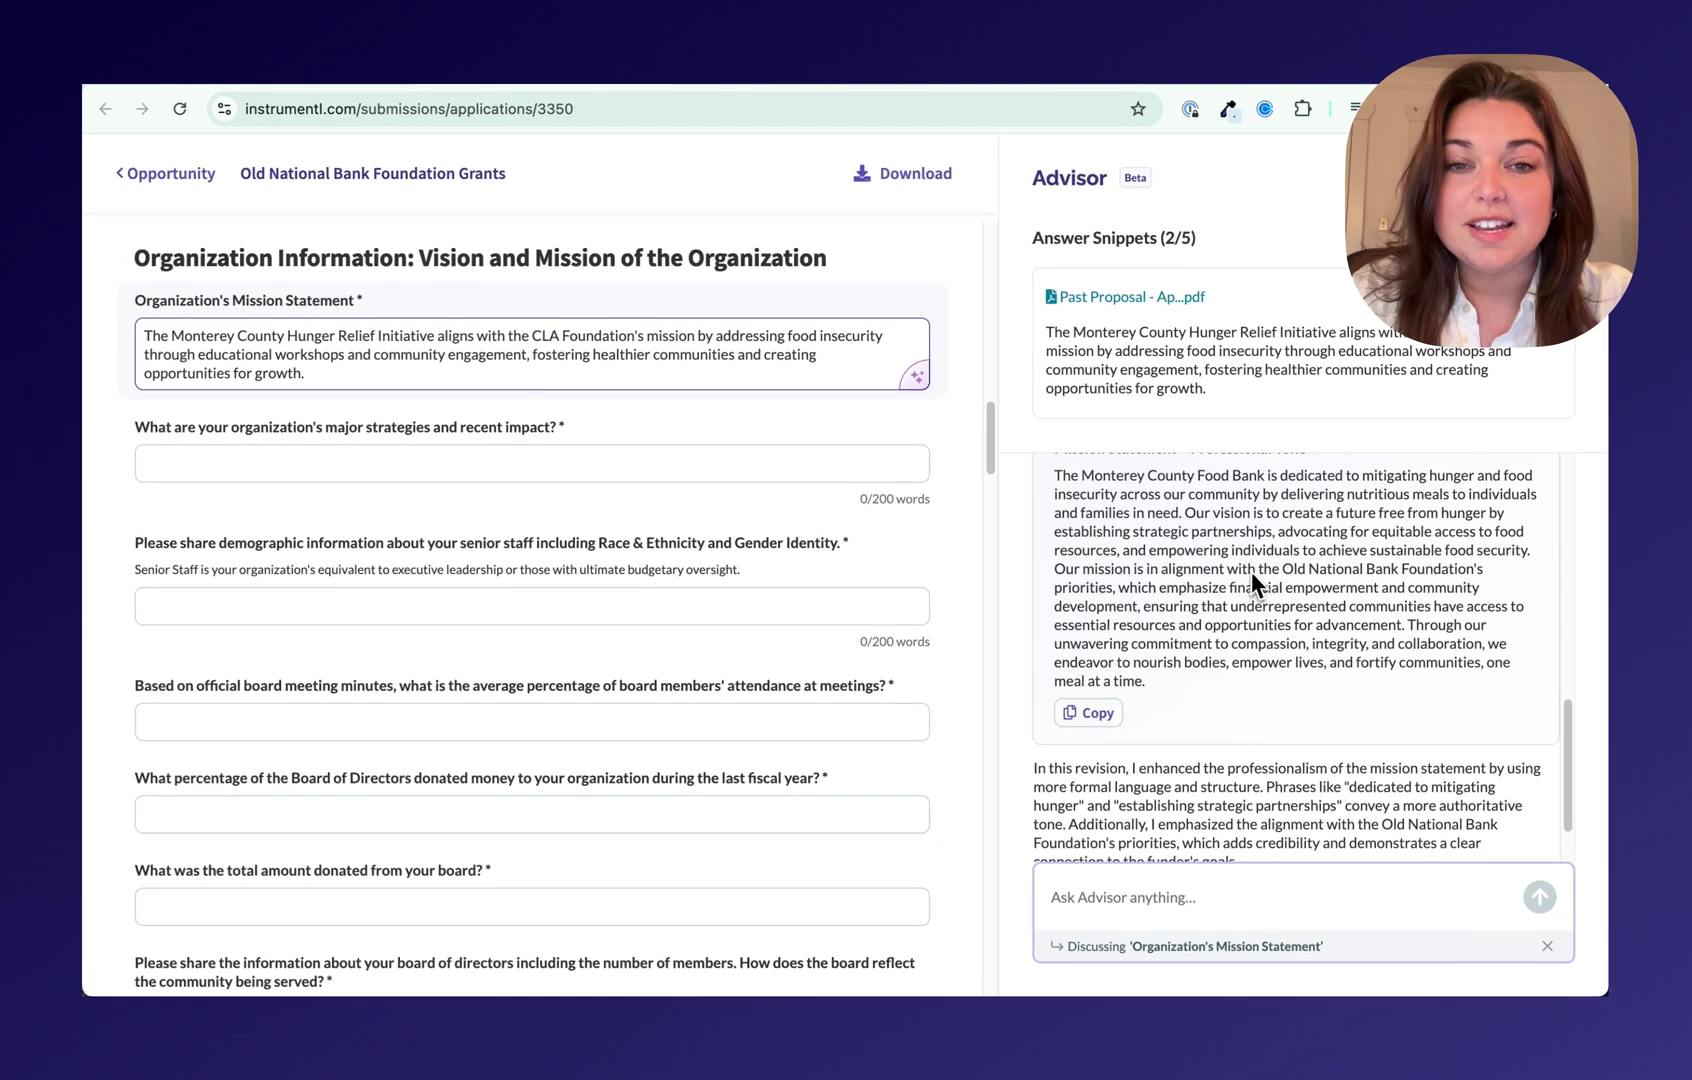
Step: Scroll through the Advisor chat to review the drafted answers
{"action": "scroll", "coordinate": [1252, 580], "scroll_direction": "down", "scroll_amount": 2}
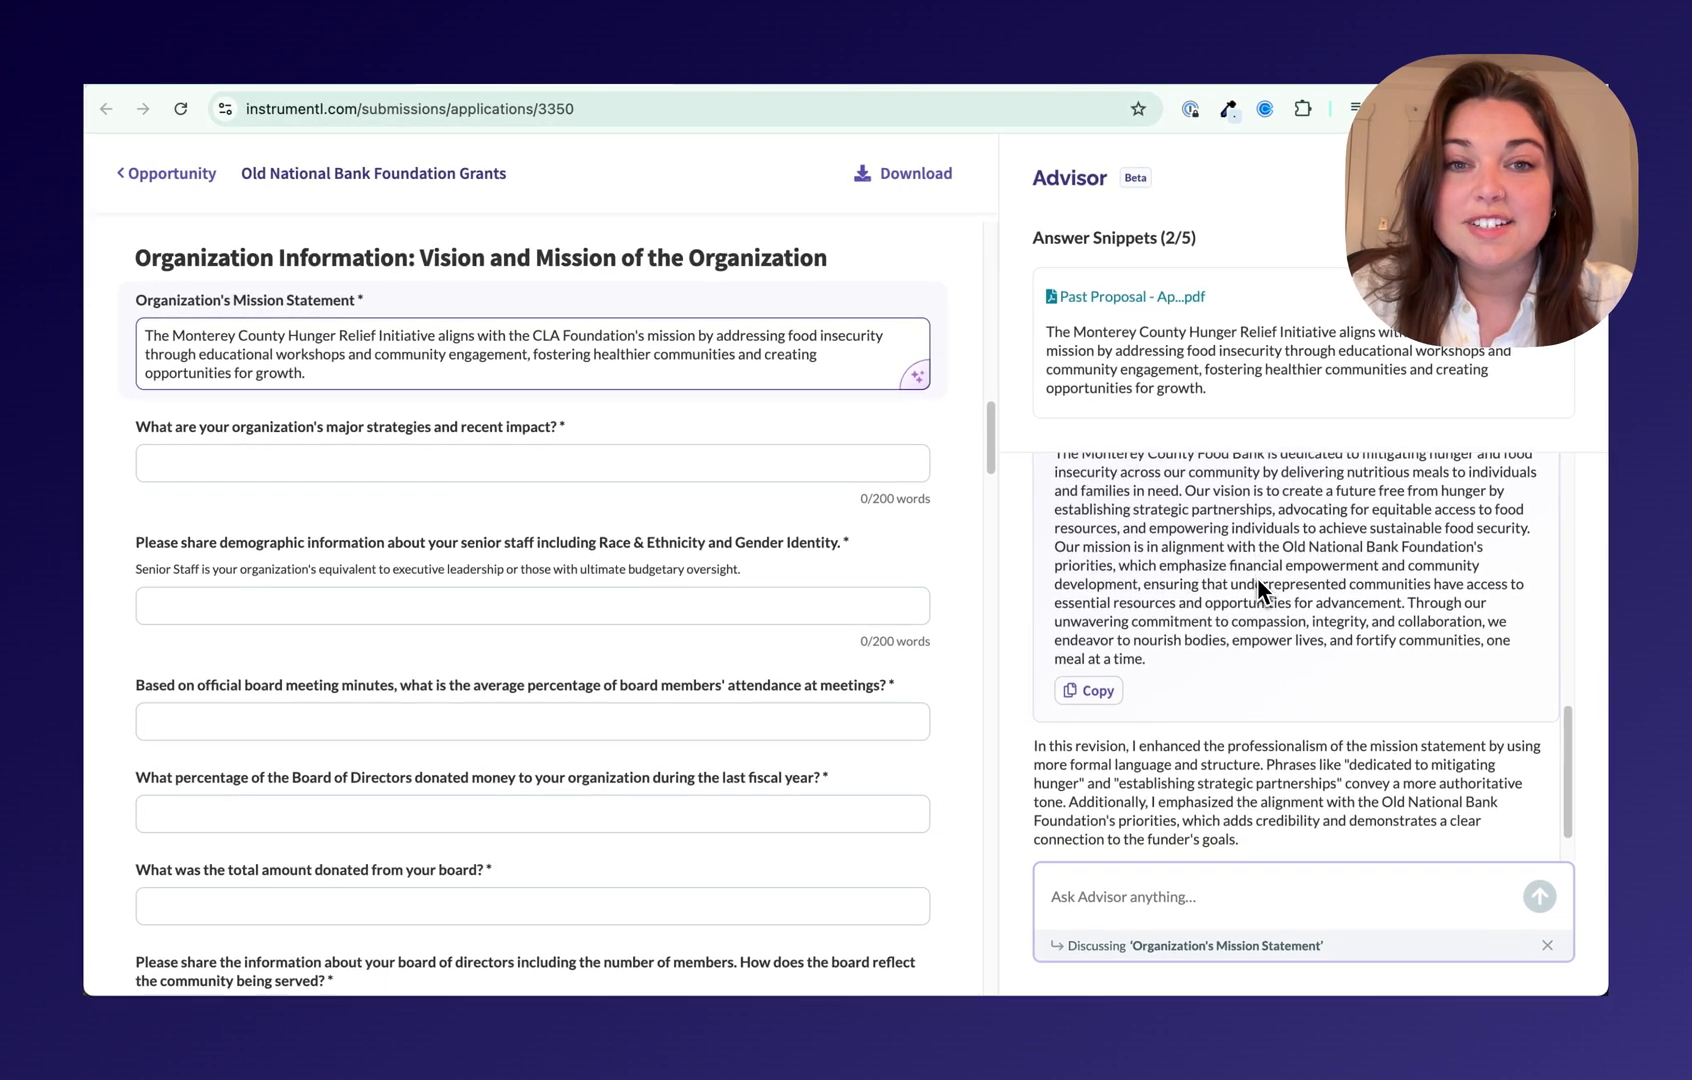
{"action": "scroll", "coordinate": [1357, 589], "scroll_direction": "up", "scroll_amount": 10}
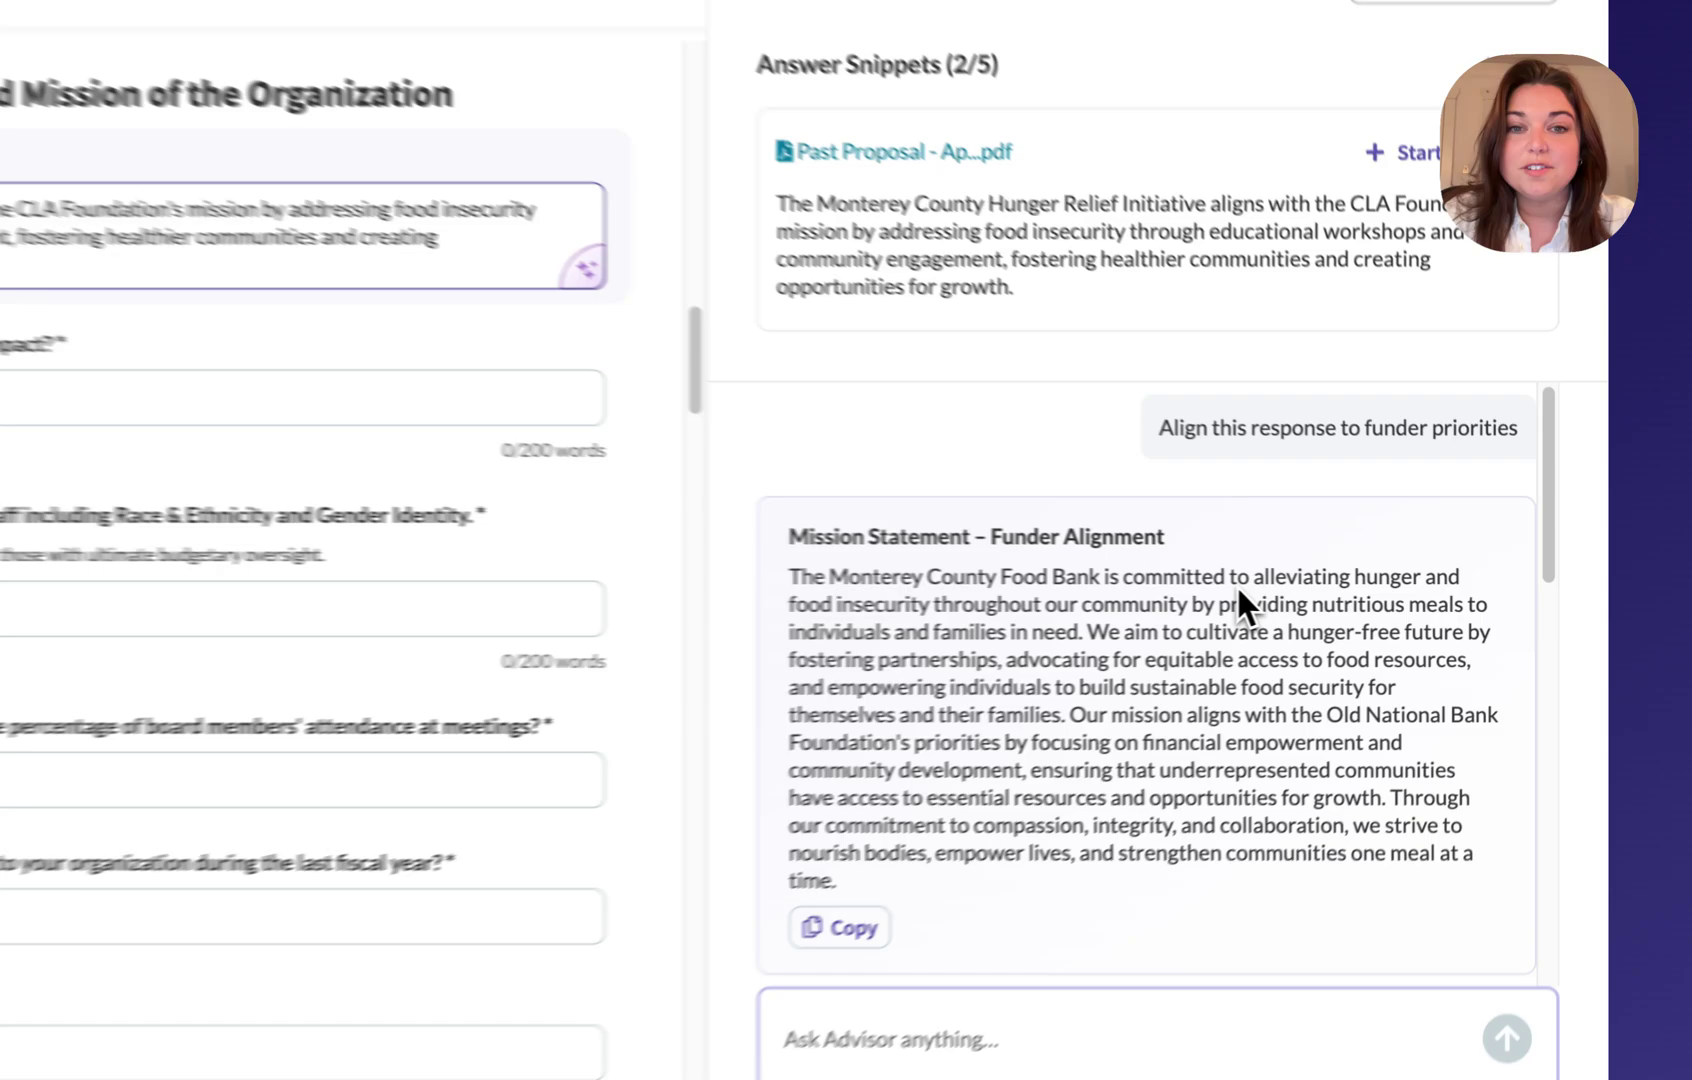
{"action": "scroll", "coordinate": [1238, 595], "scroll_direction": "down", "scroll_amount": 1}
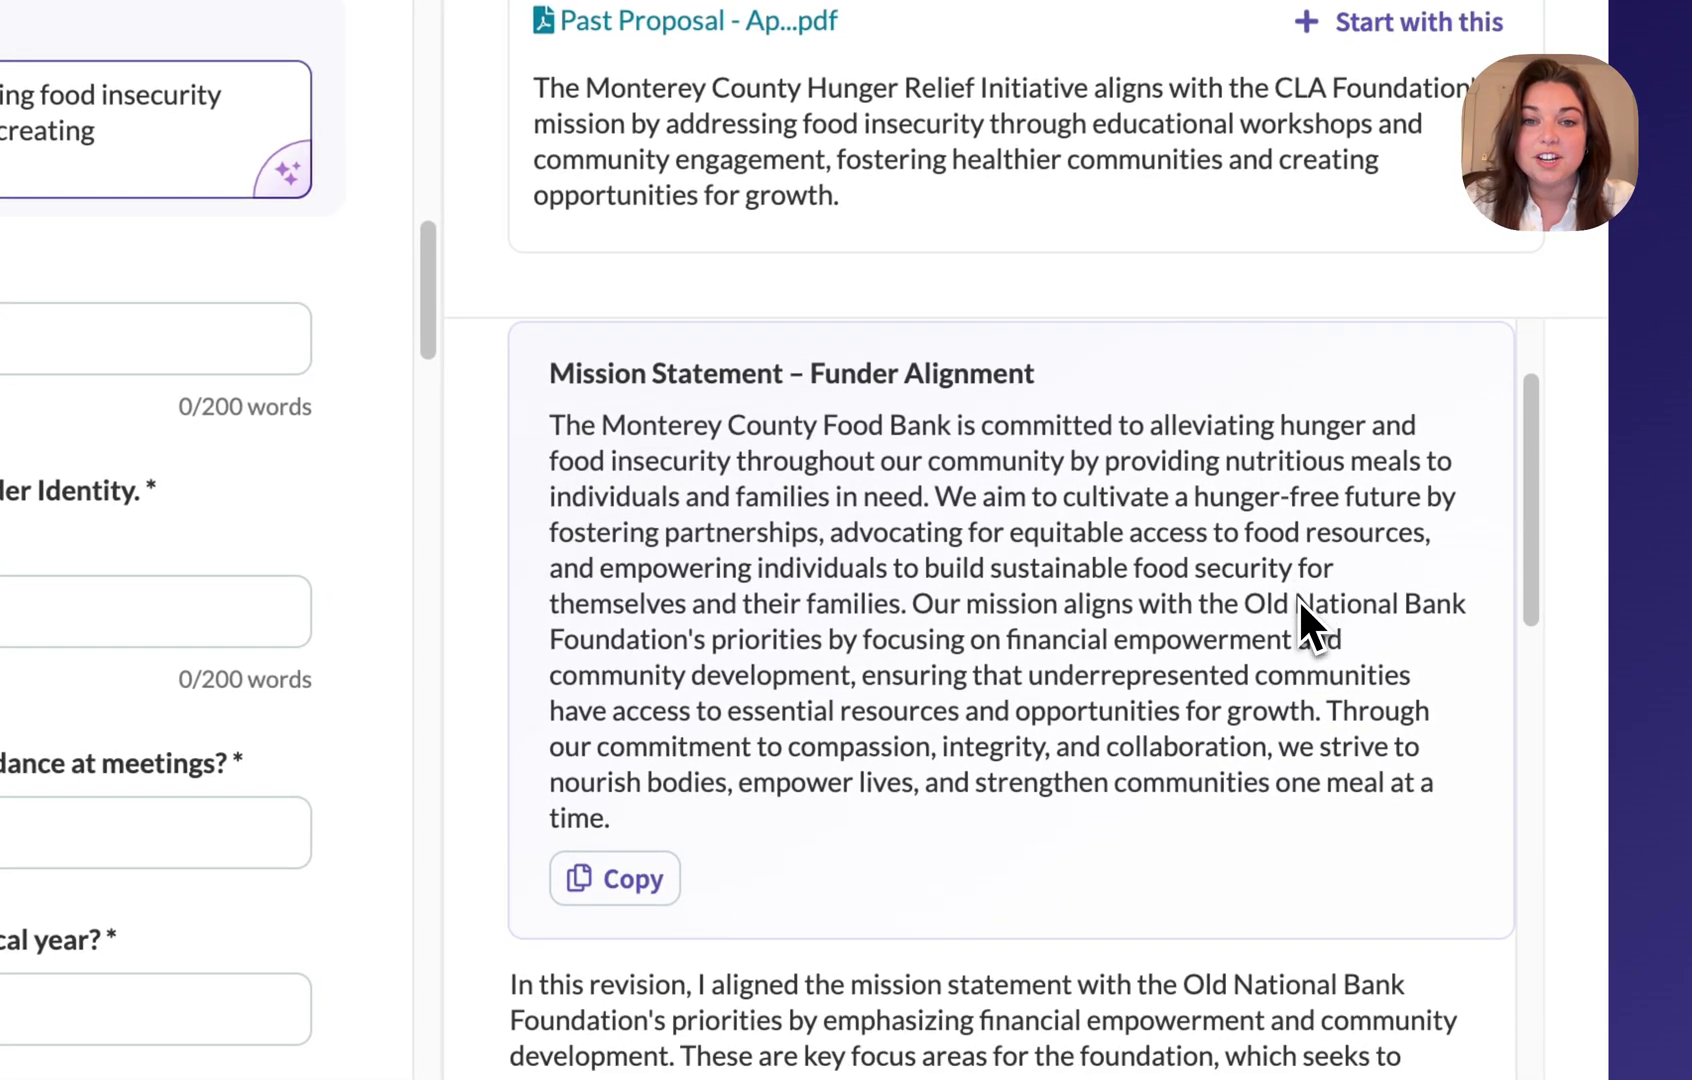
{"action": "scroll", "coordinate": [1298, 597], "scroll_direction": "down", "scroll_amount": 3}
{"action": "scroll", "coordinate": [1010, 600], "scroll_direction": "down", "scroll_amount": 5}
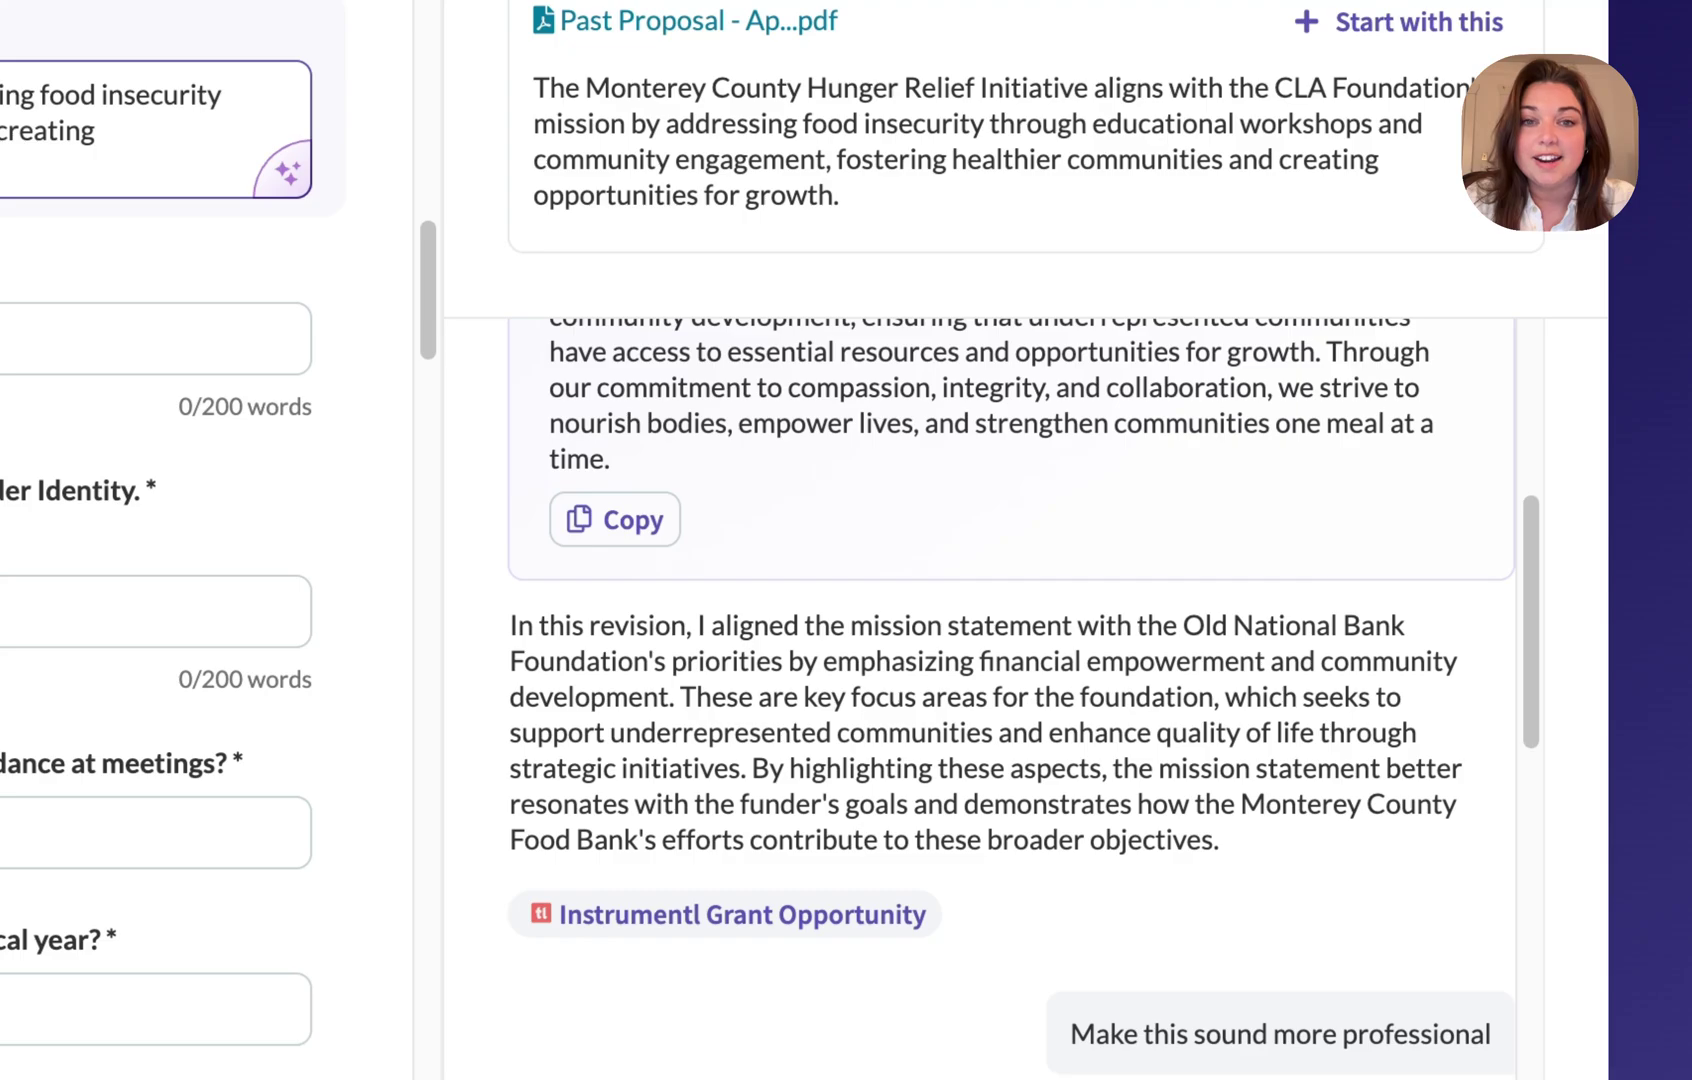
{"action": "scroll", "coordinate": [1303, 616], "scroll_direction": "down", "scroll_amount": 2}
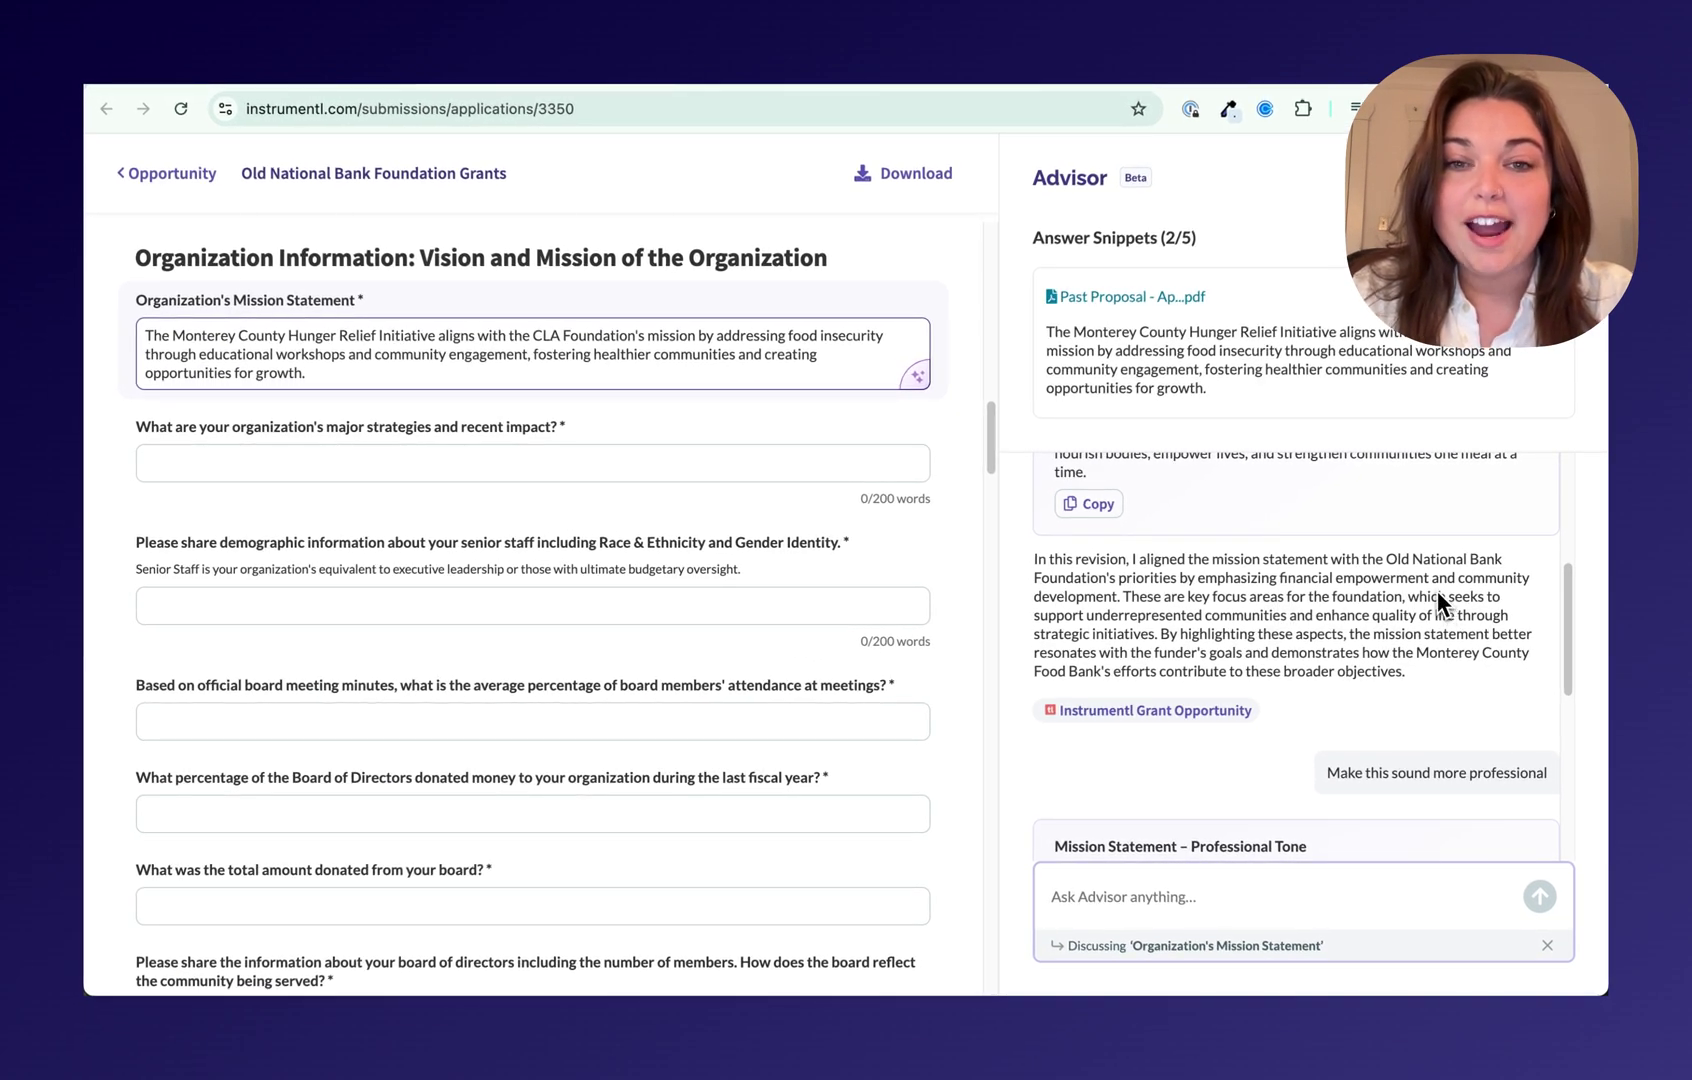
{"action": "scroll", "coordinate": [1438, 596], "scroll_direction": "down", "scroll_amount": 1}
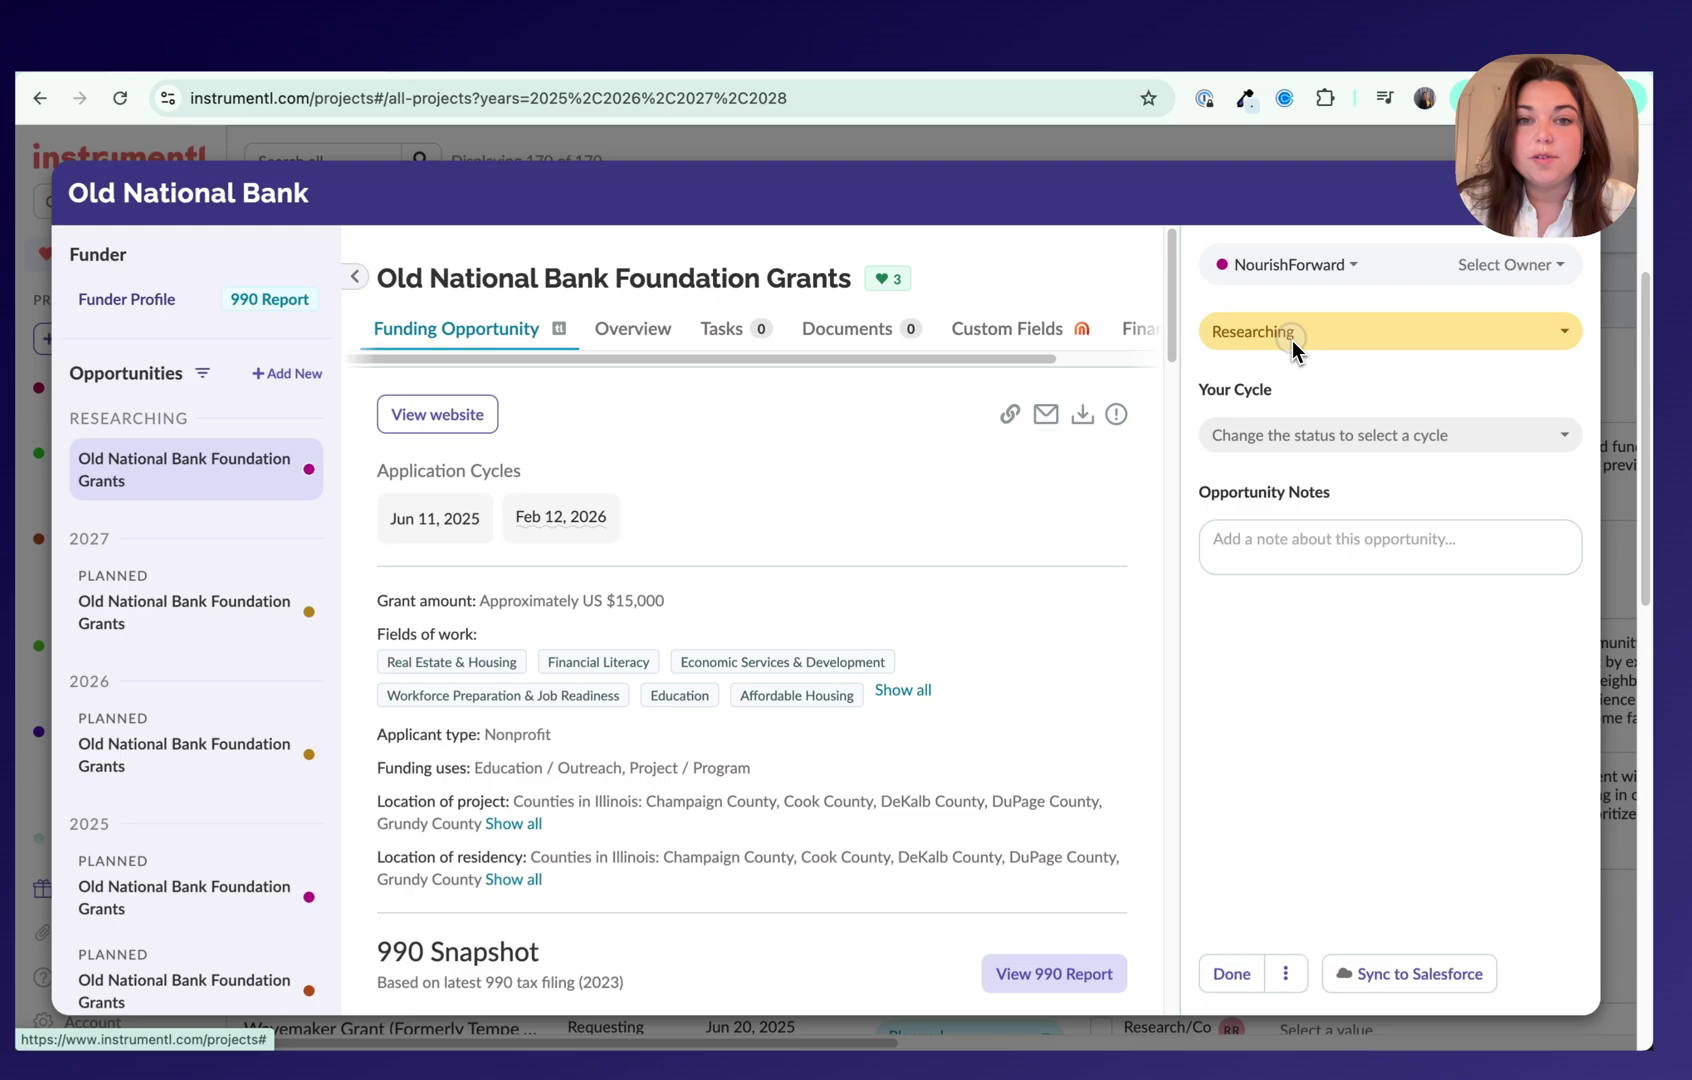
Step: Mark the Old National Bank Foundation Grants opportunity as Planned and start its application
{"action": "left_click", "coordinate": [1265, 330]}
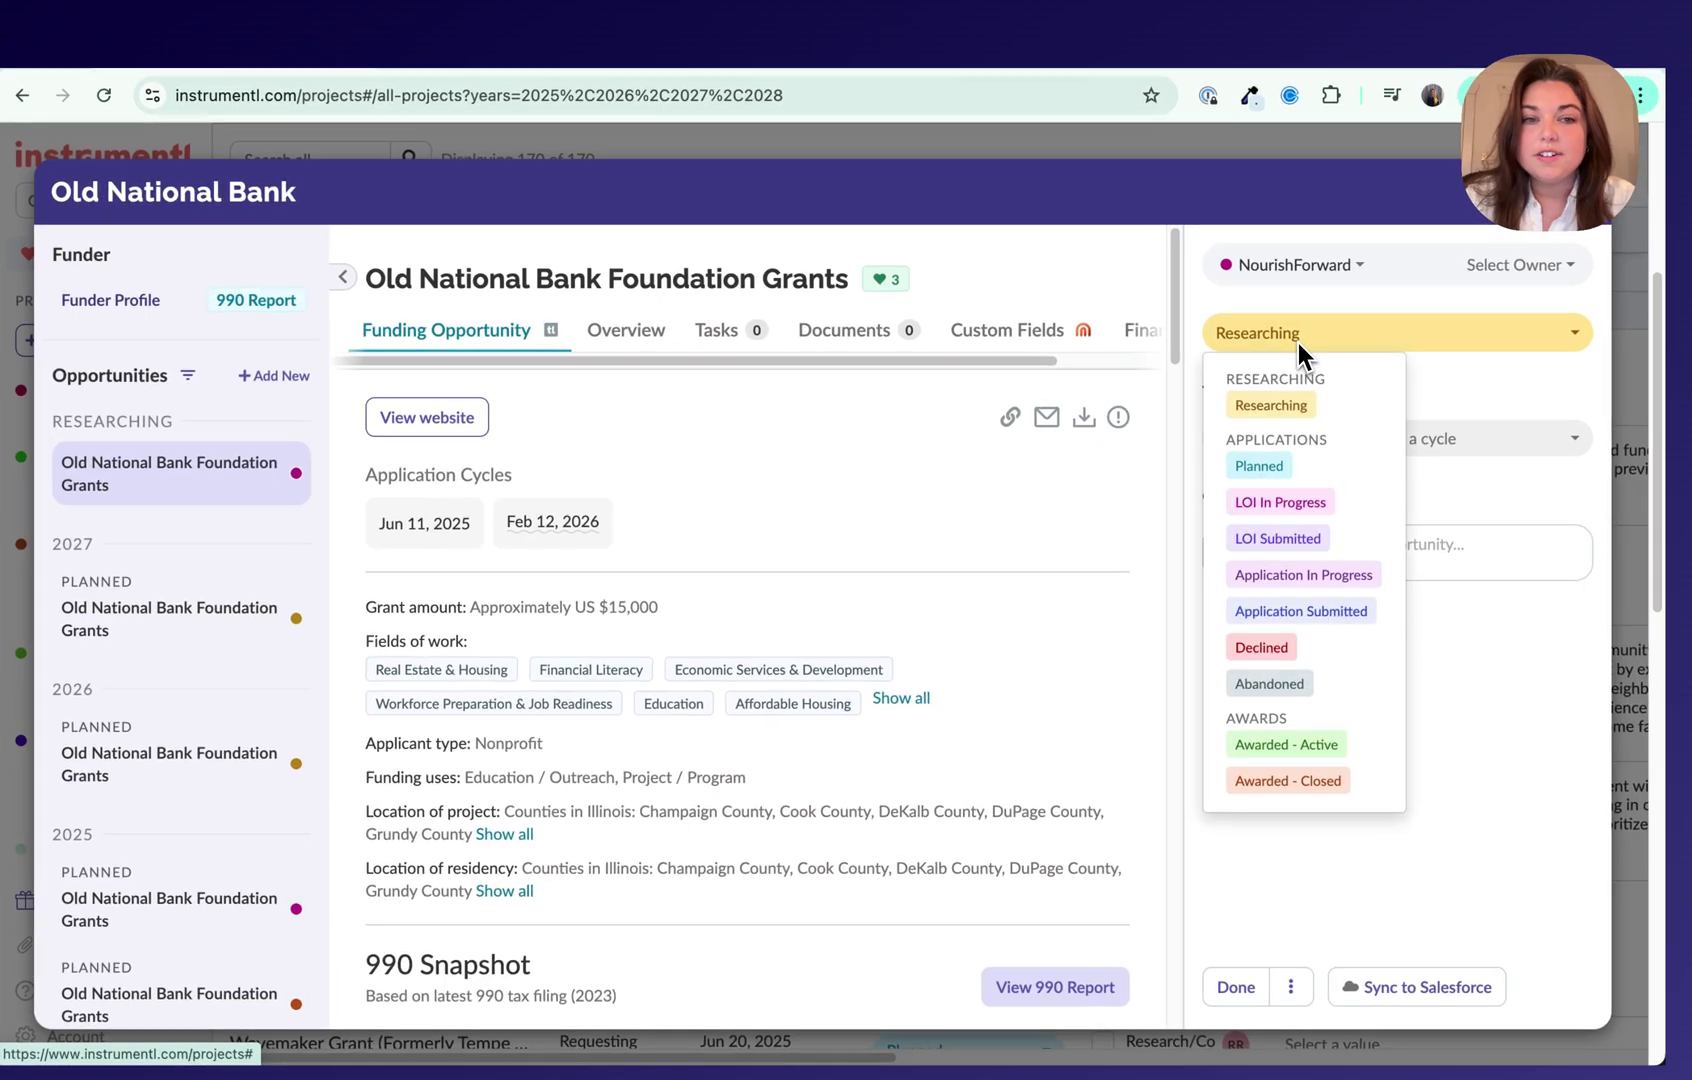
{"action": "left_click", "coordinate": [1260, 465]}
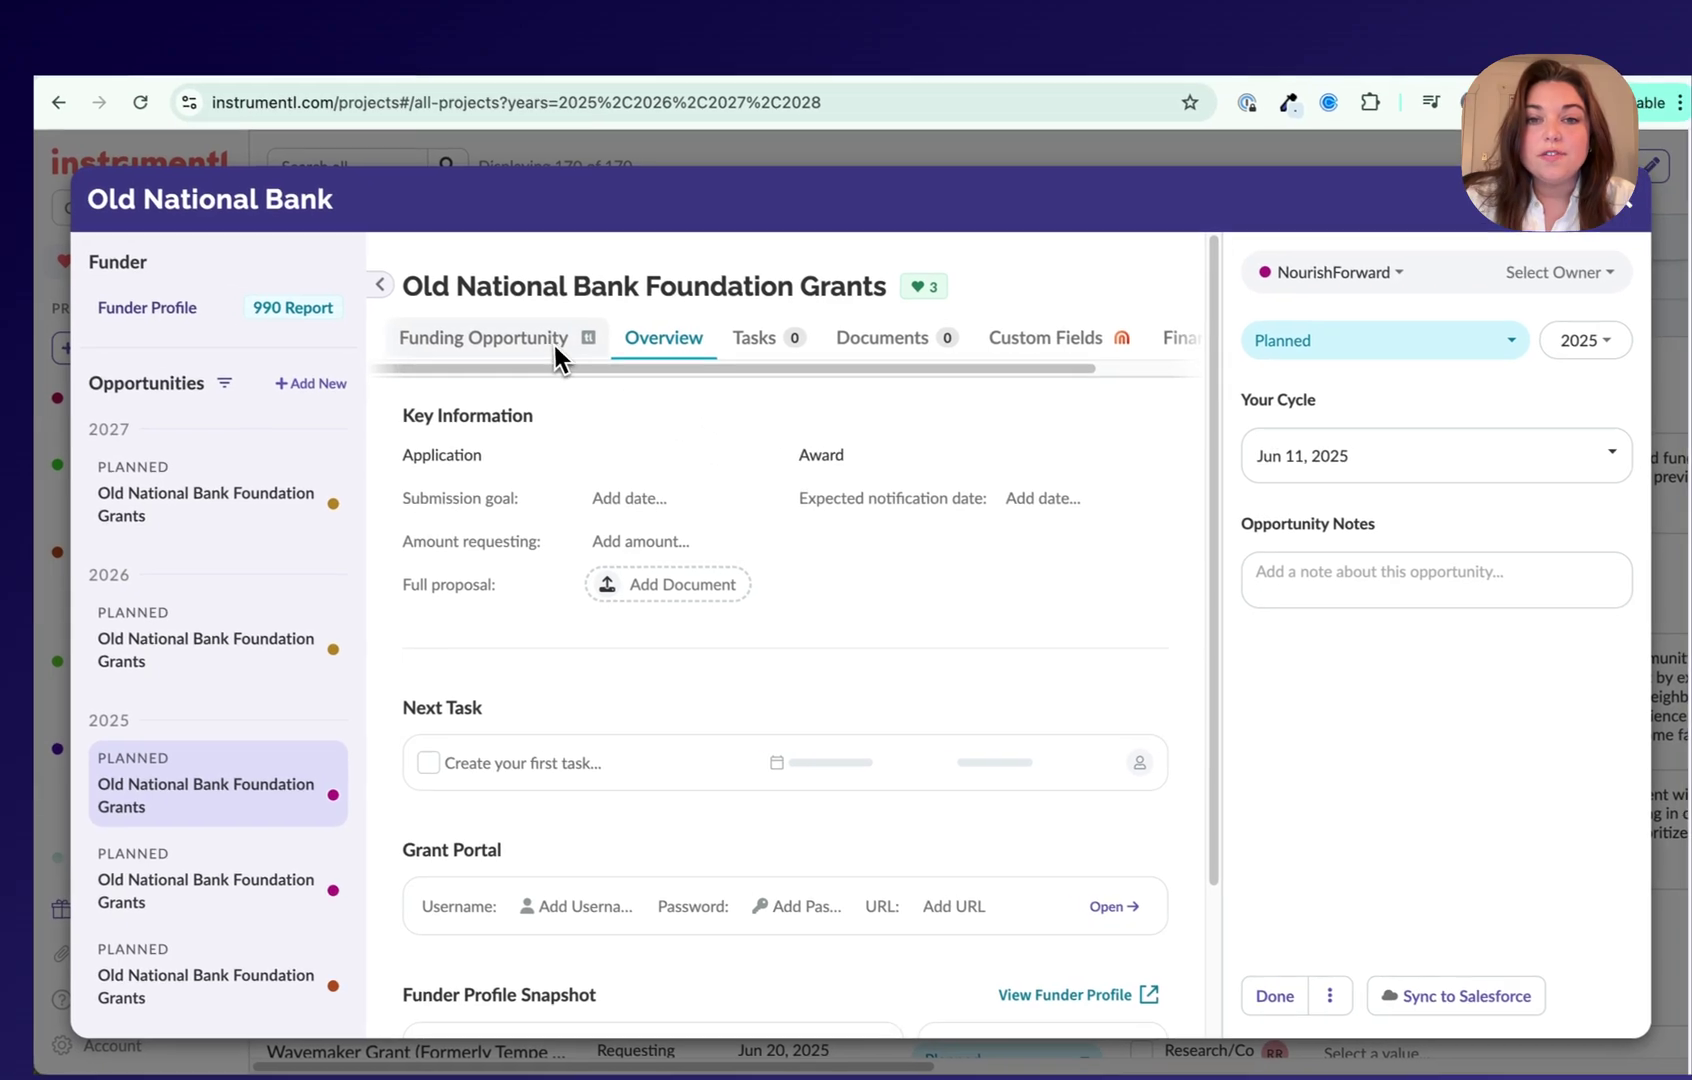
{"action": "left_click", "coordinate": [498, 334]}
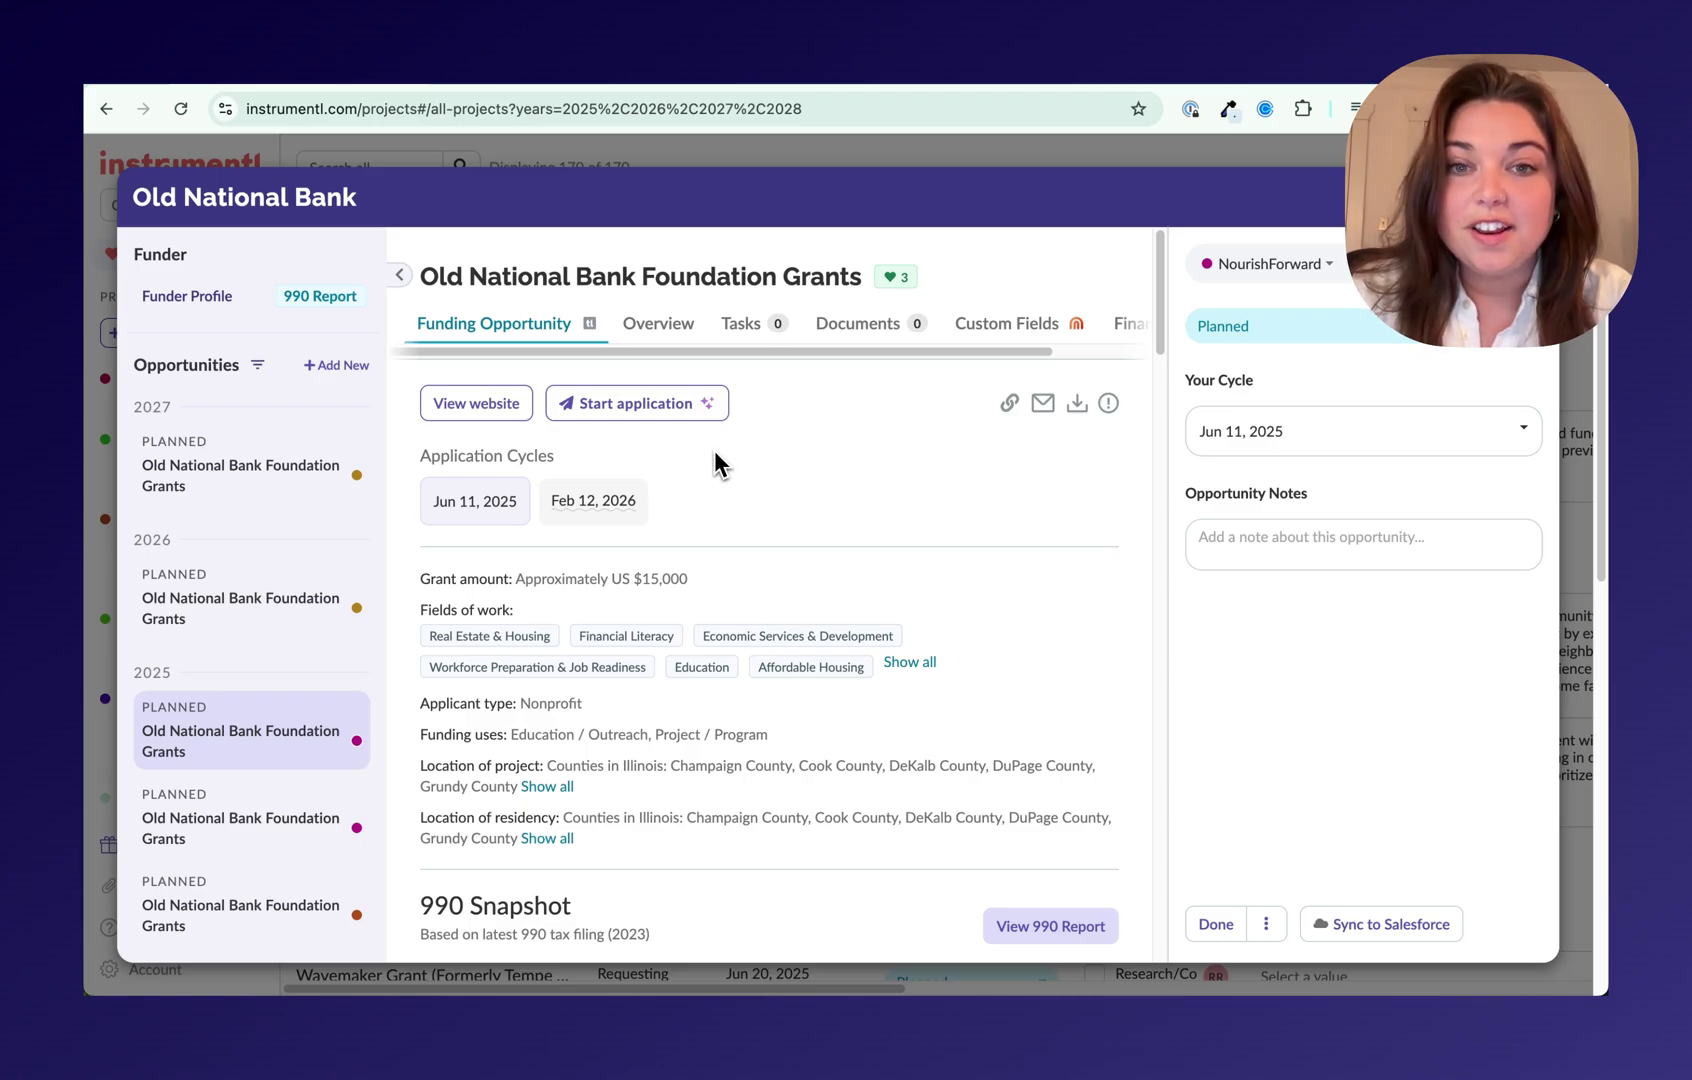
{"action": "left_click", "coordinate": [655, 405]}
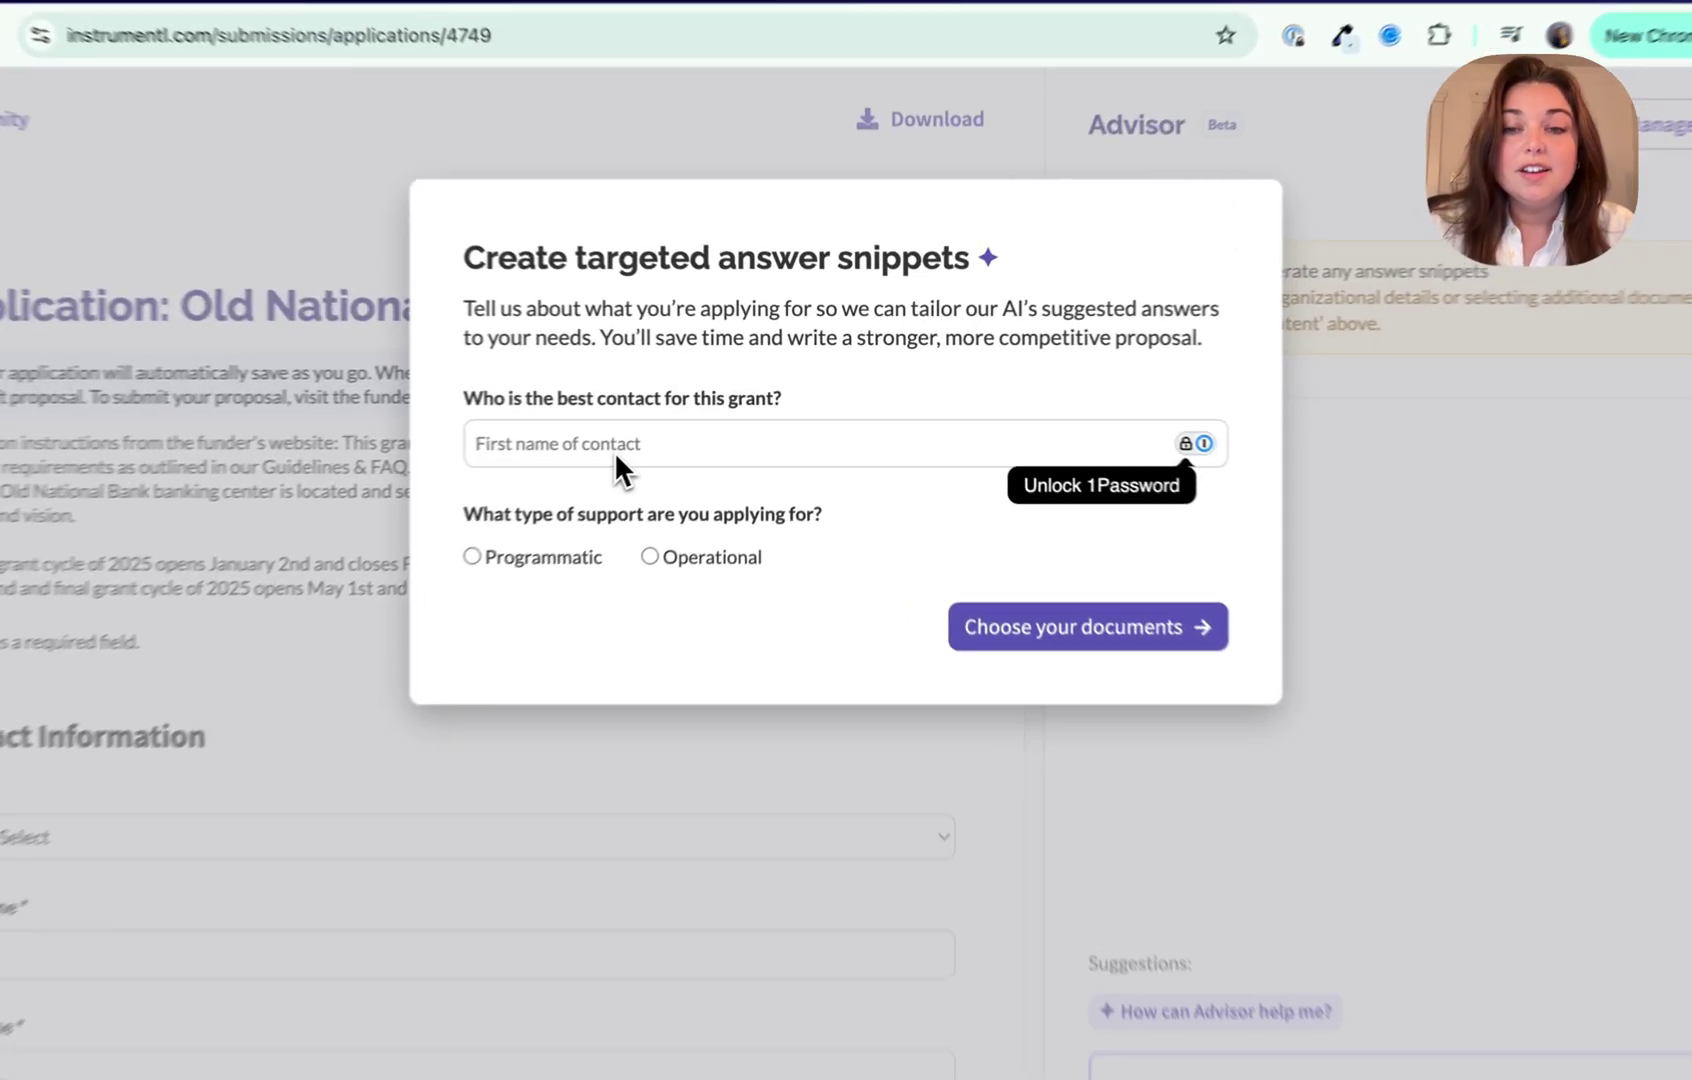
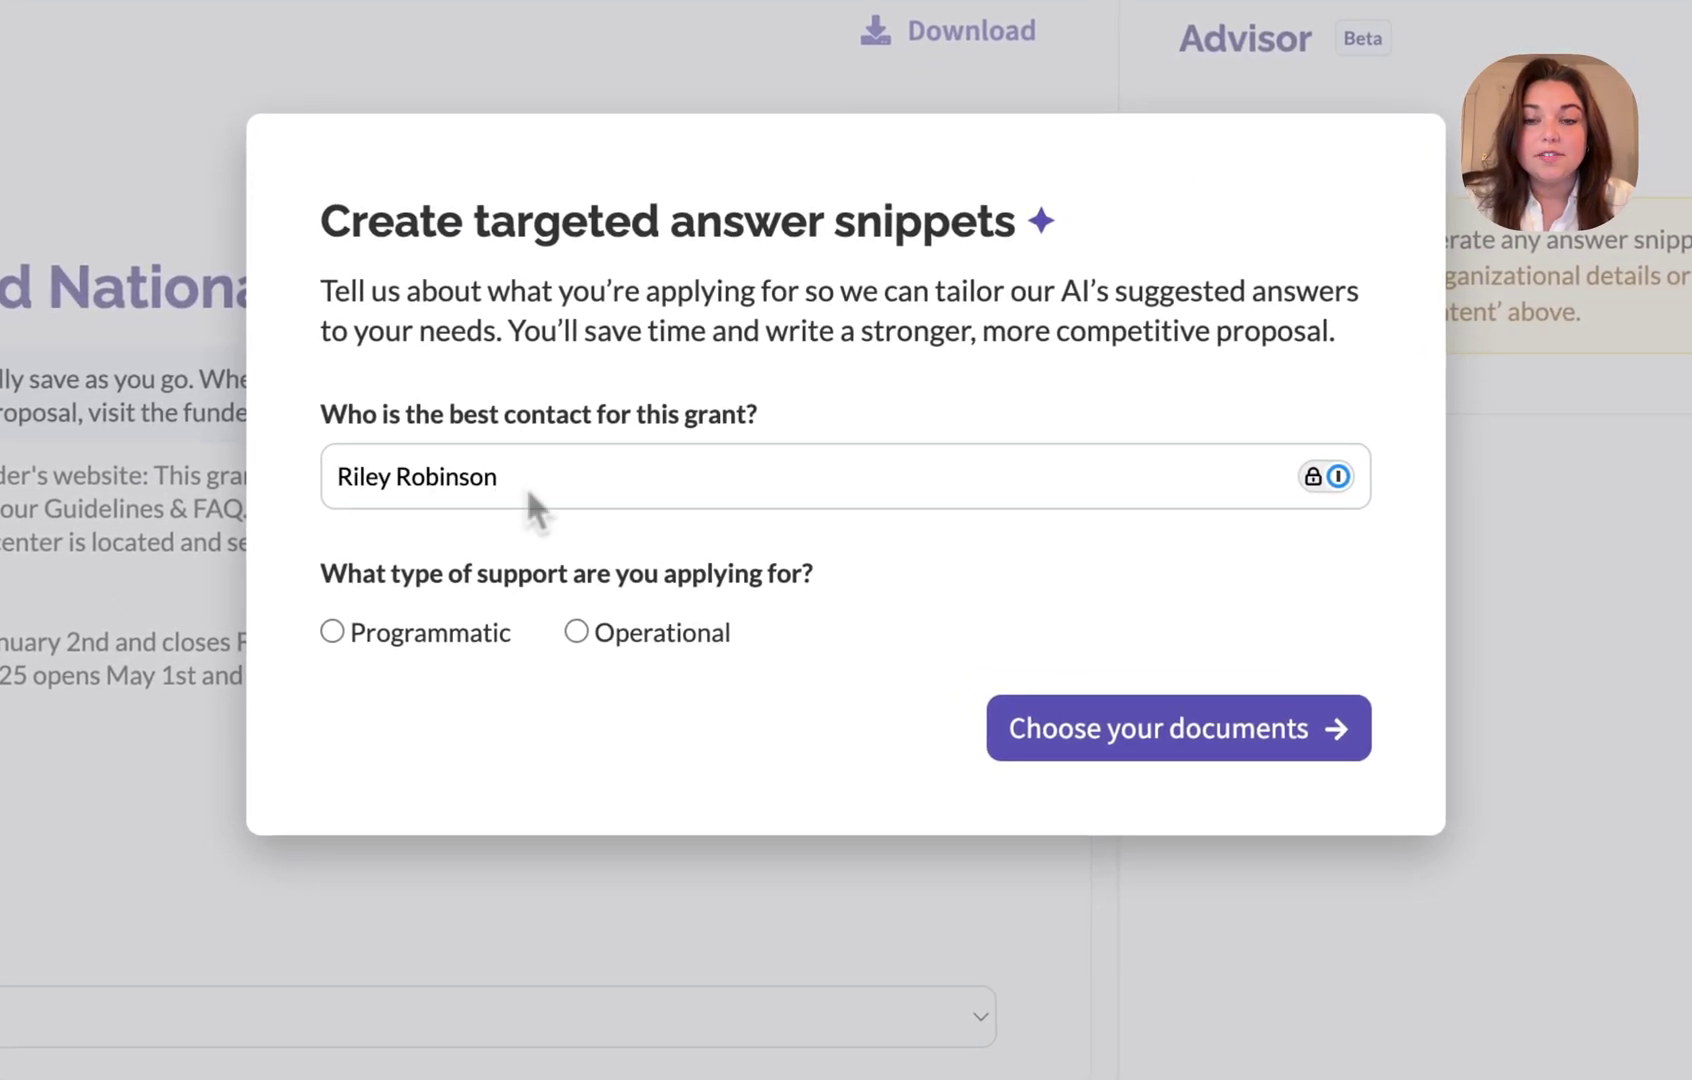
Step: Enter the grant contact's name, choose Programmatic support, and name the Housing Initiative program
{"action": "left_click", "coordinate": [443, 638]}
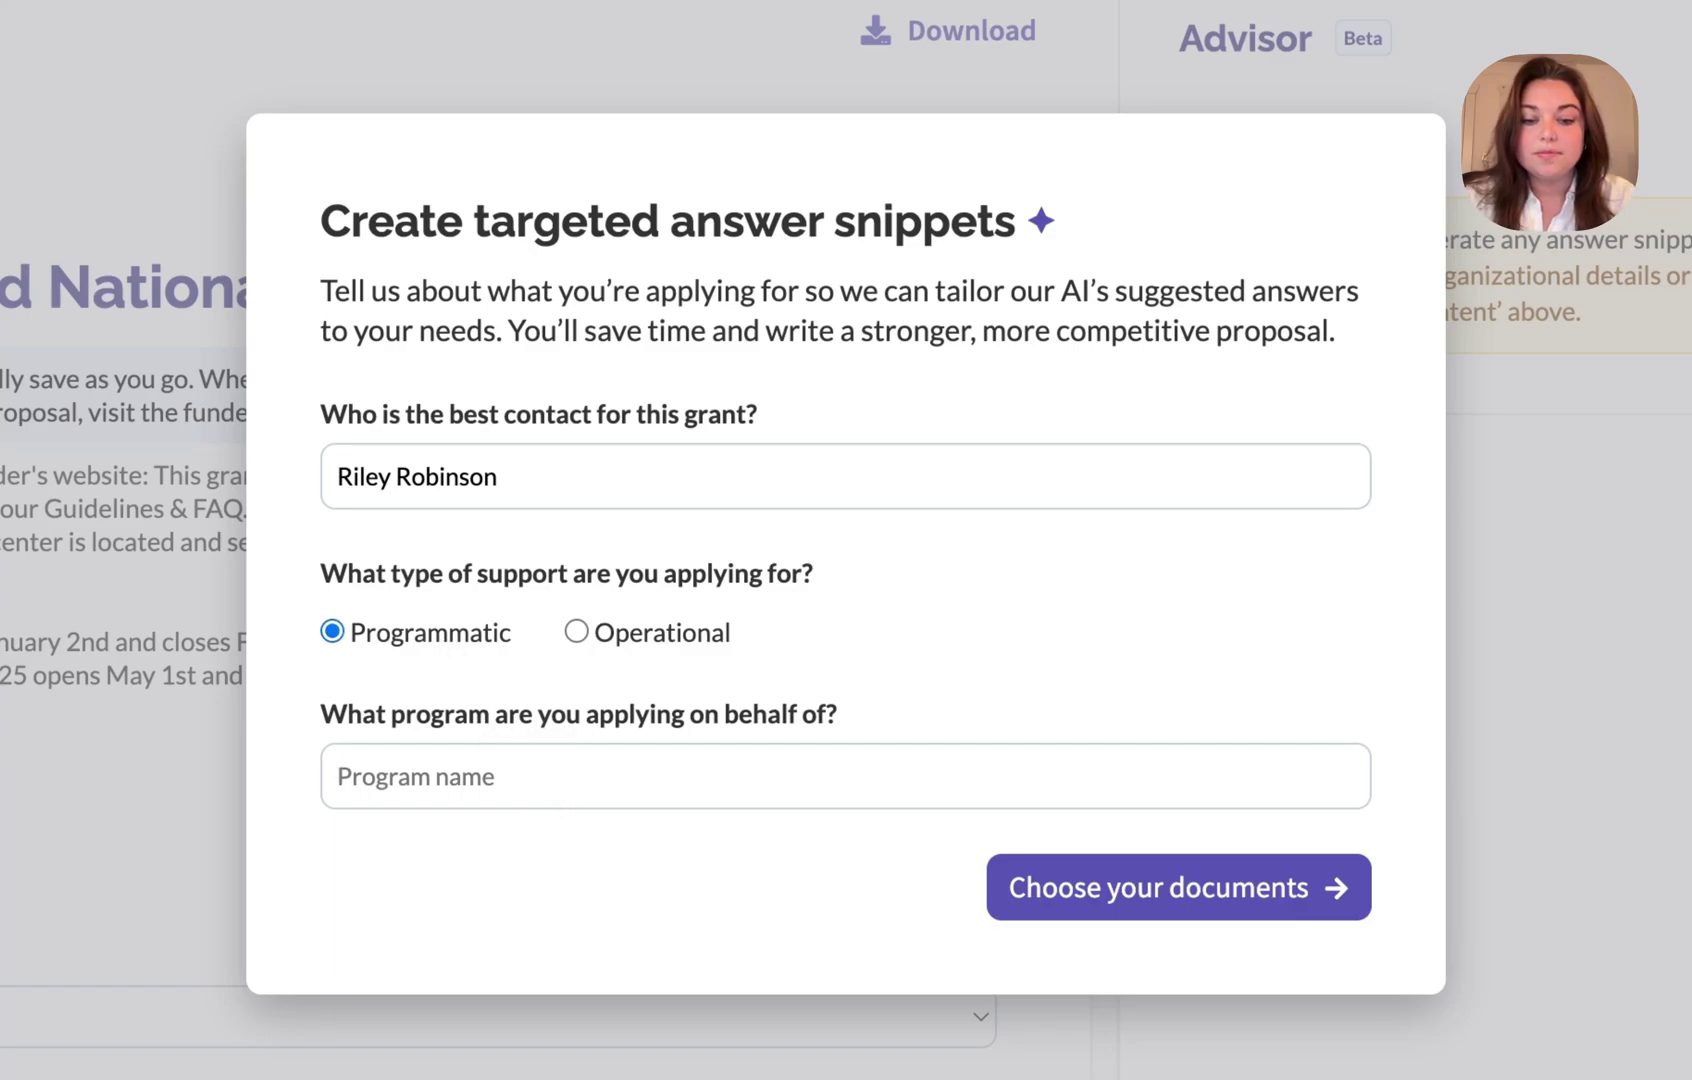
{"action": "type", "text": "ve"}
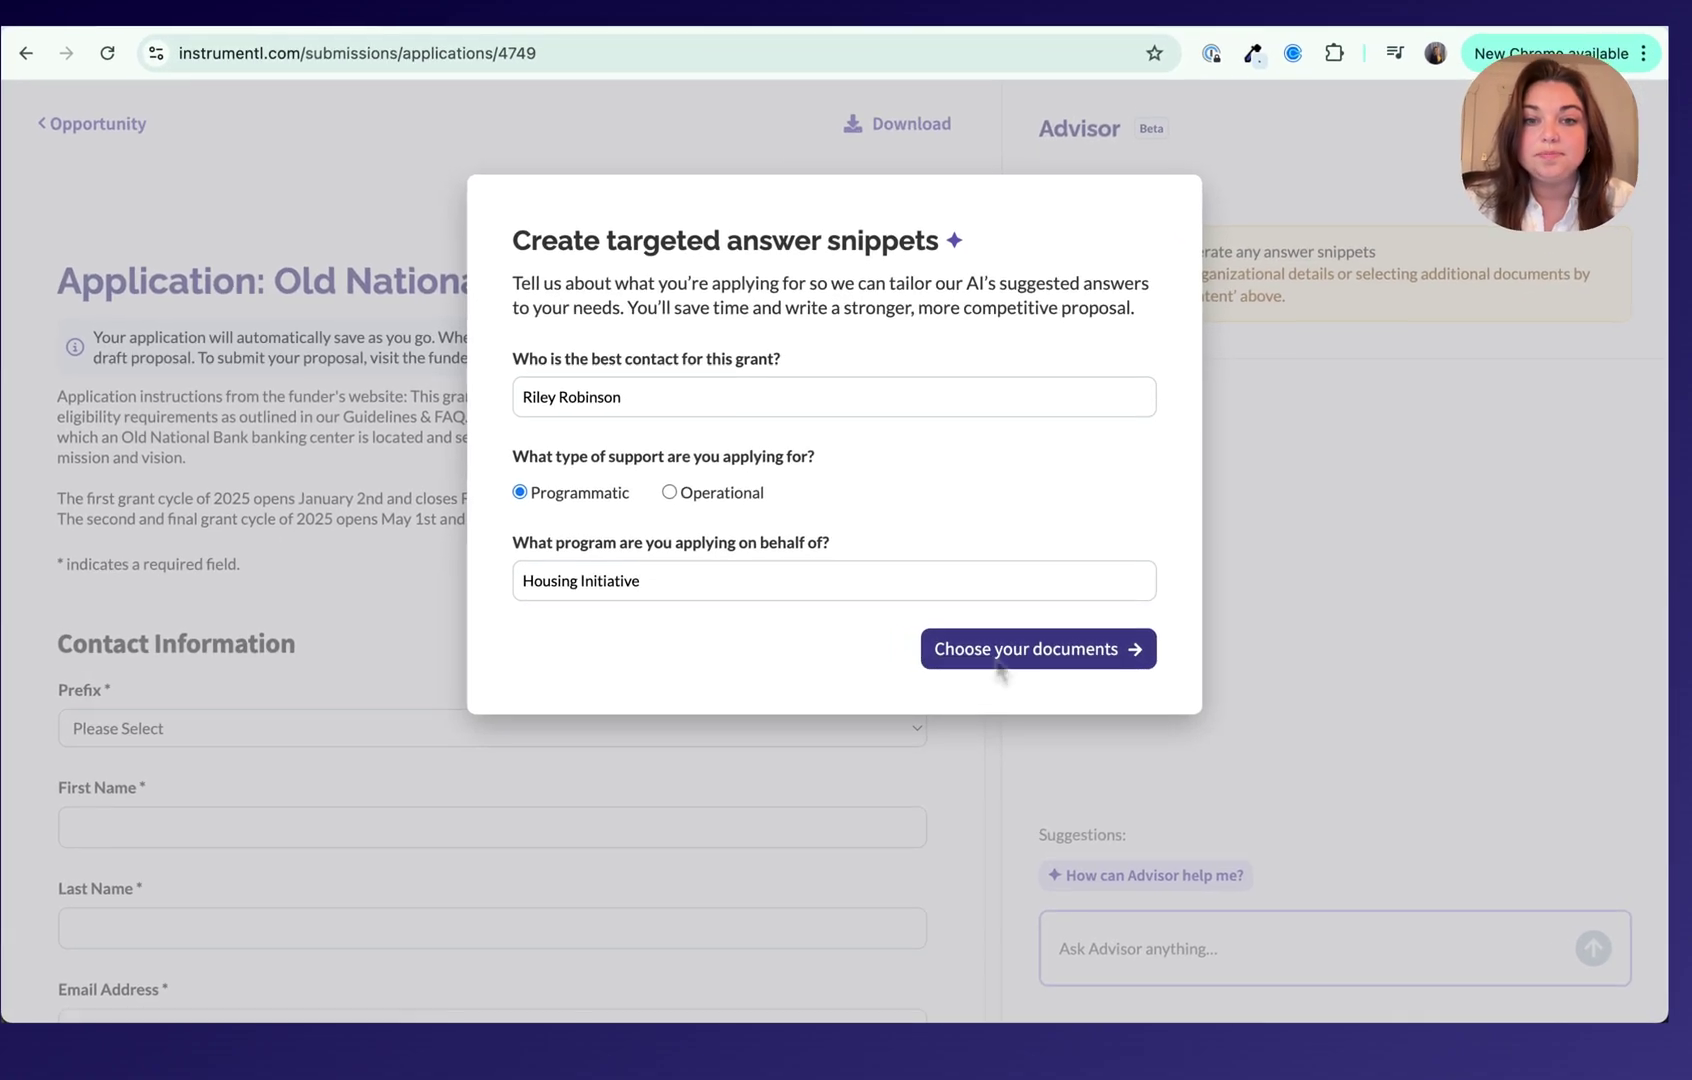
Step: Select source documents, including the grants proposal template, past Old National Bank proposal and Community Foundation proposal
{"action": "left_click", "coordinate": [1032, 653]}
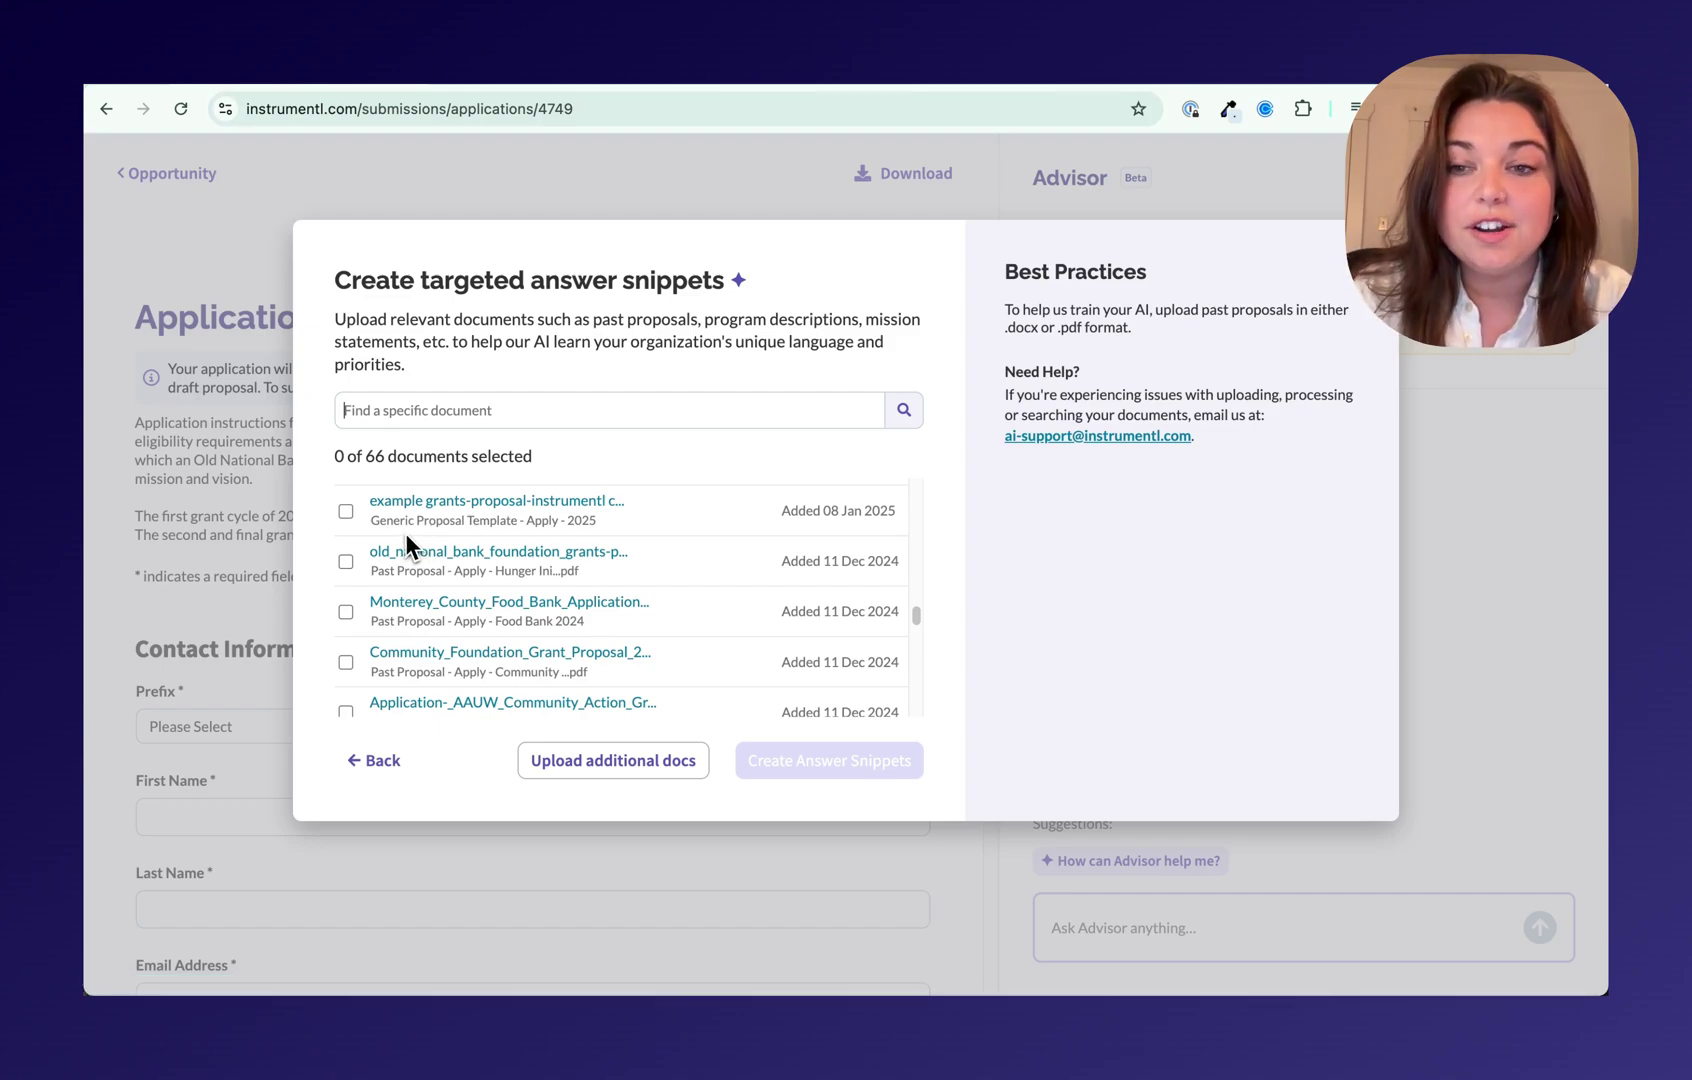
{"action": "left_click", "coordinate": [345, 511]}
{"action": "left_click", "coordinate": [345, 561]}
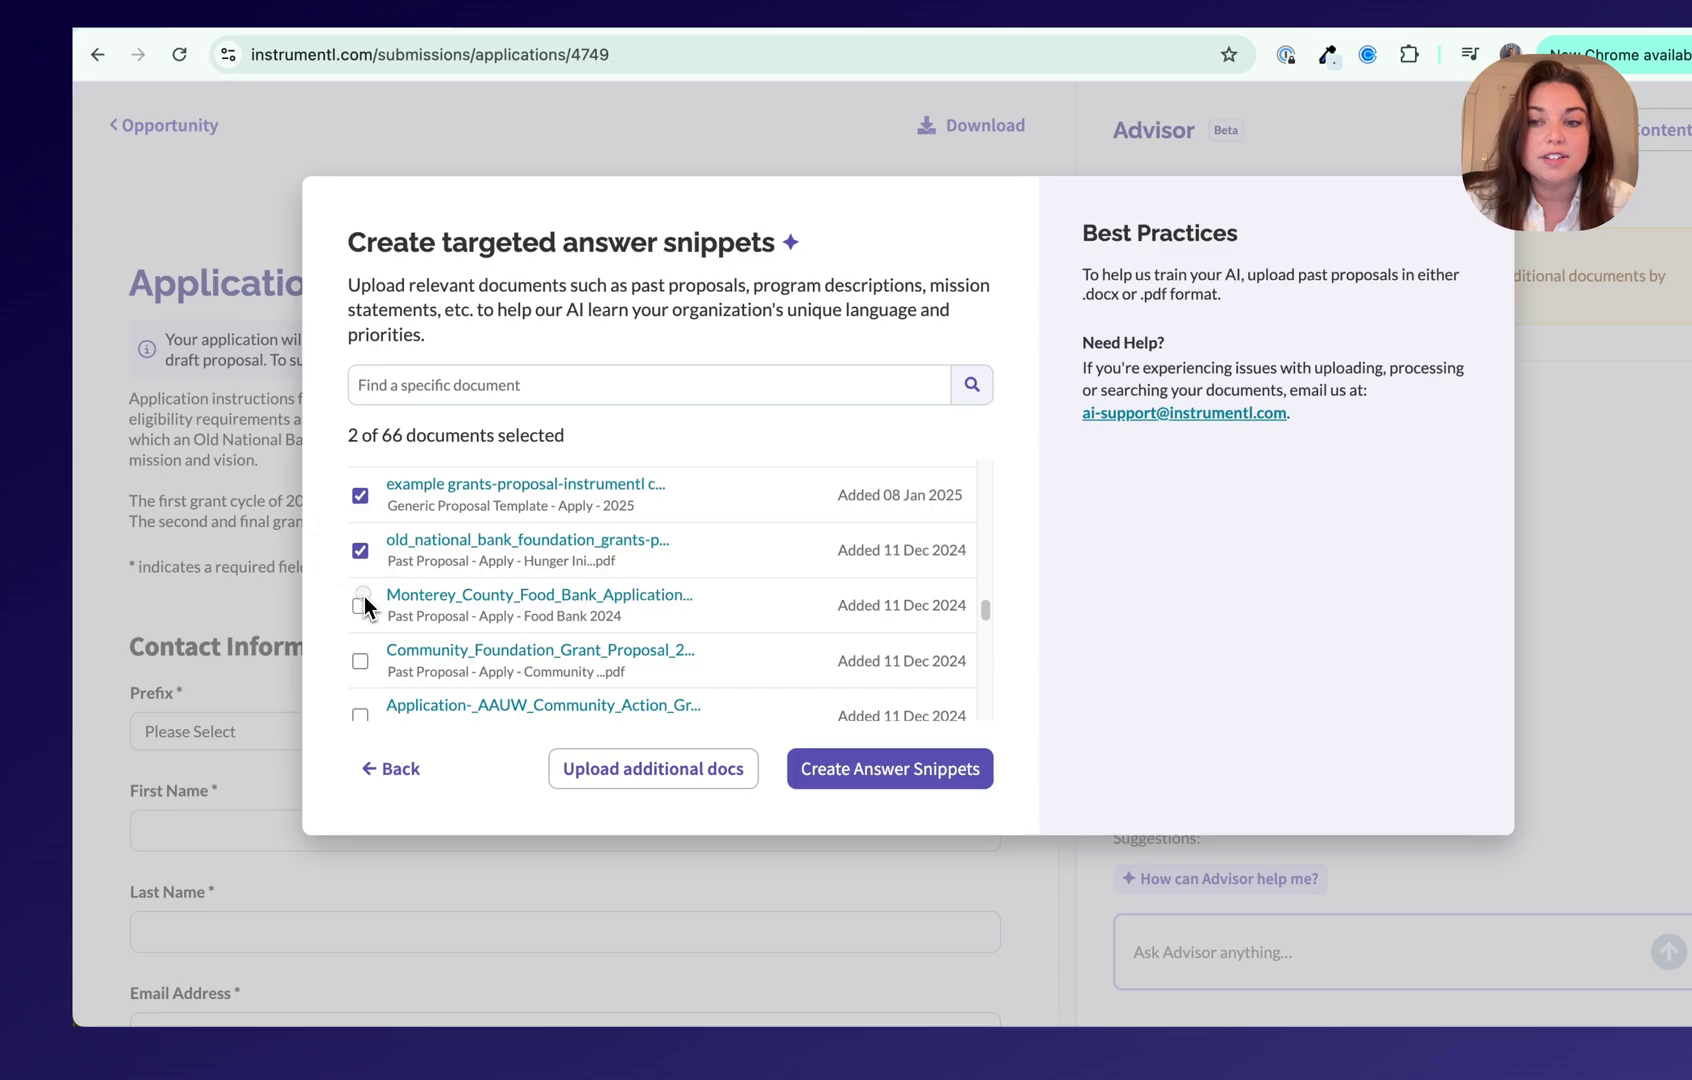
{"action": "left_click", "coordinate": [361, 658]}
{"action": "scroll", "coordinate": [360, 654], "scroll_direction": "down", "scroll_amount": 1}
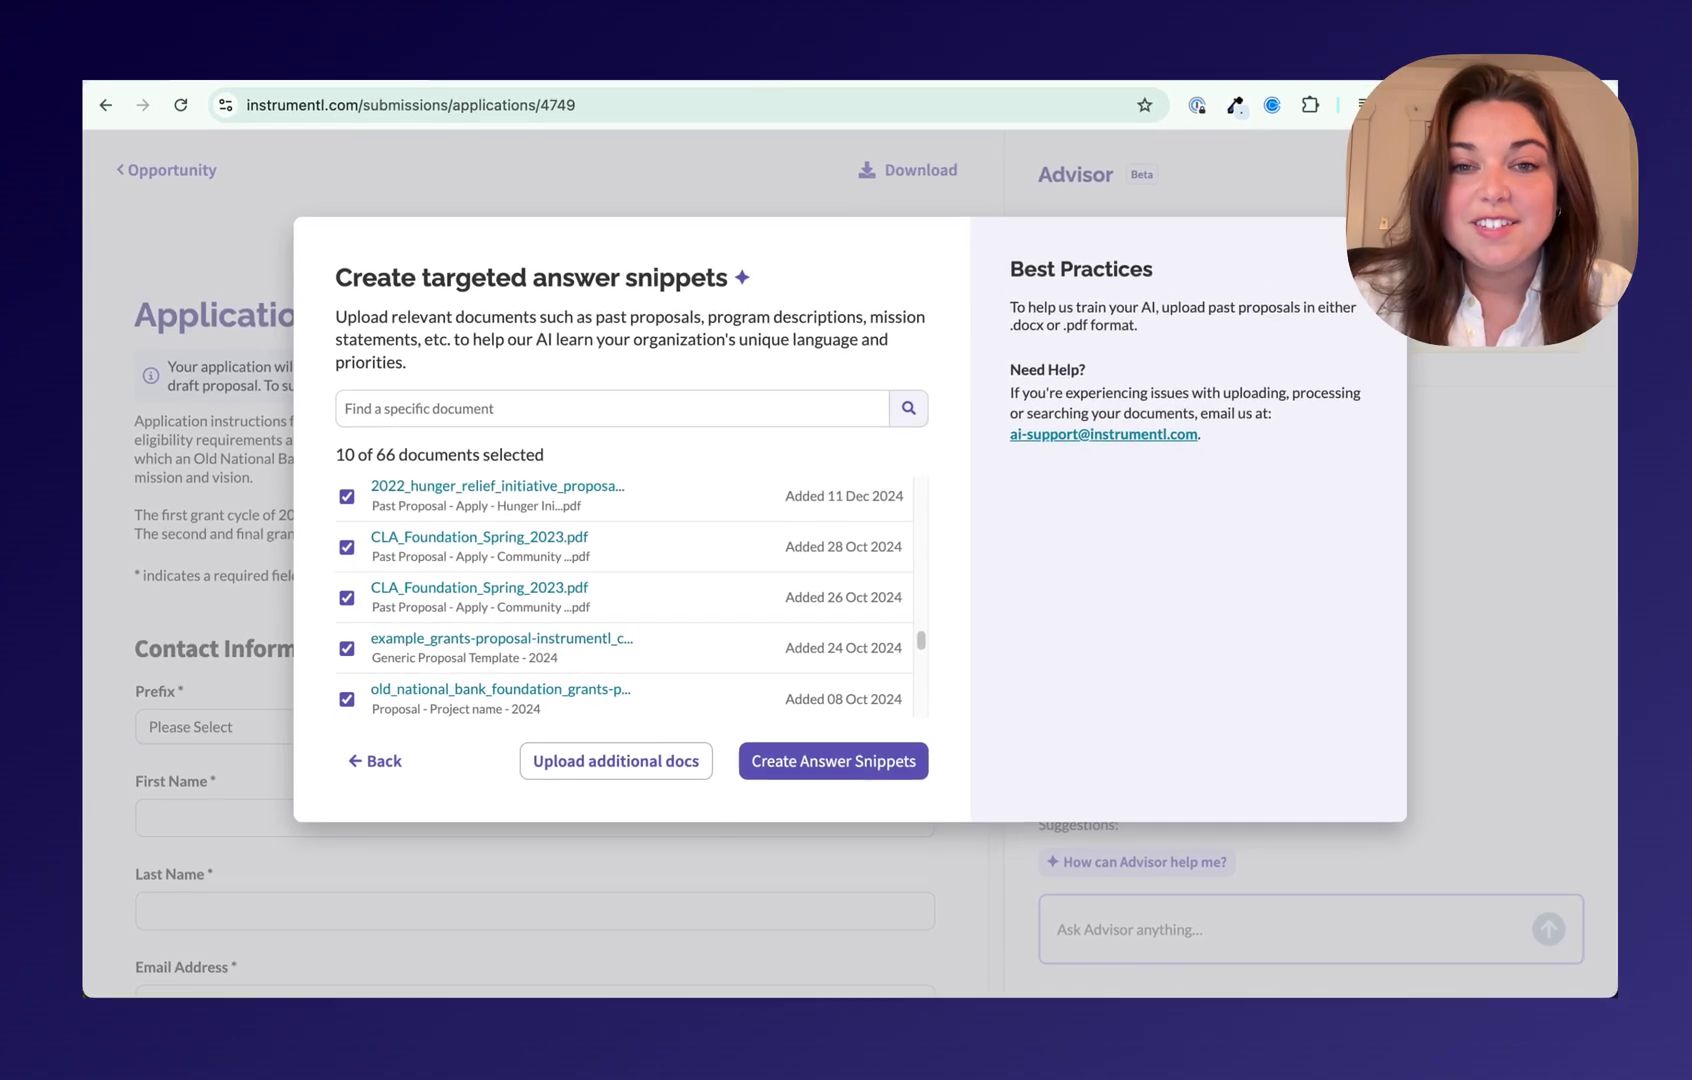
{"action": "scroll", "coordinate": [625, 600], "scroll_direction": "down", "scroll_amount": 1}
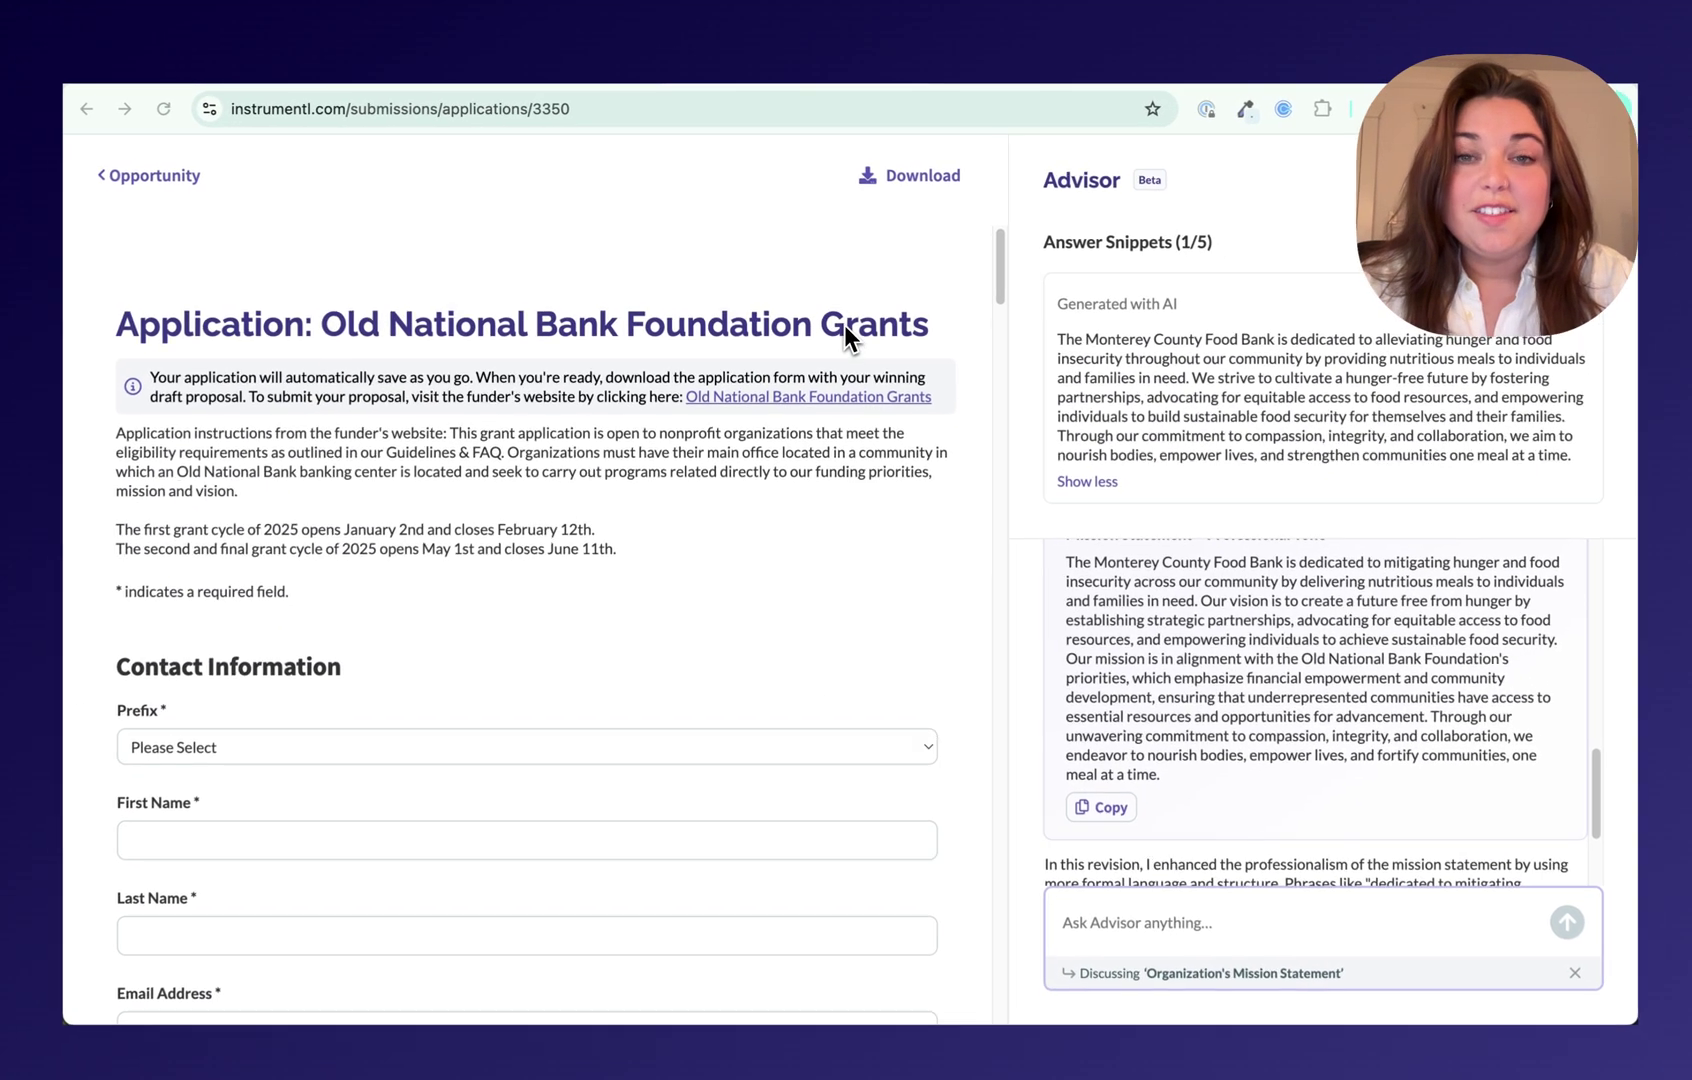
{"action": "scroll", "coordinate": [876, 531], "scroll_direction": "down", "scroll_amount": 2}
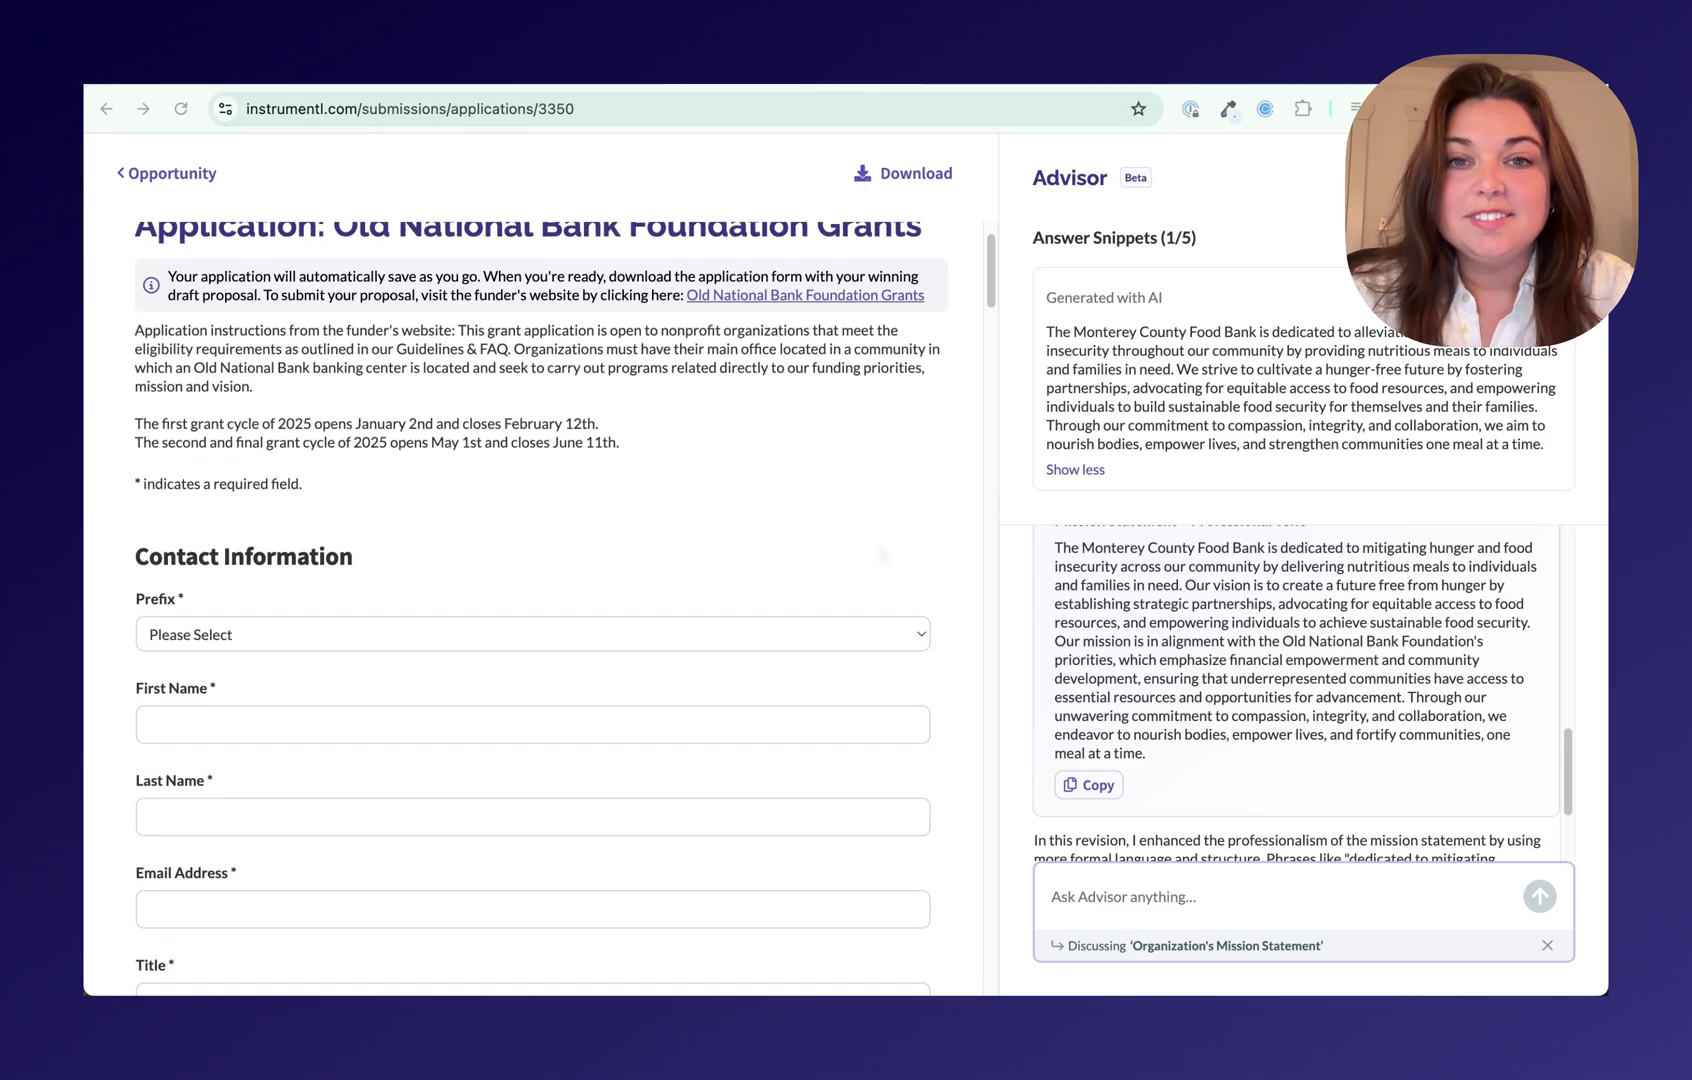
{"action": "scroll", "coordinate": [880, 553], "scroll_direction": "down", "scroll_amount": 4}
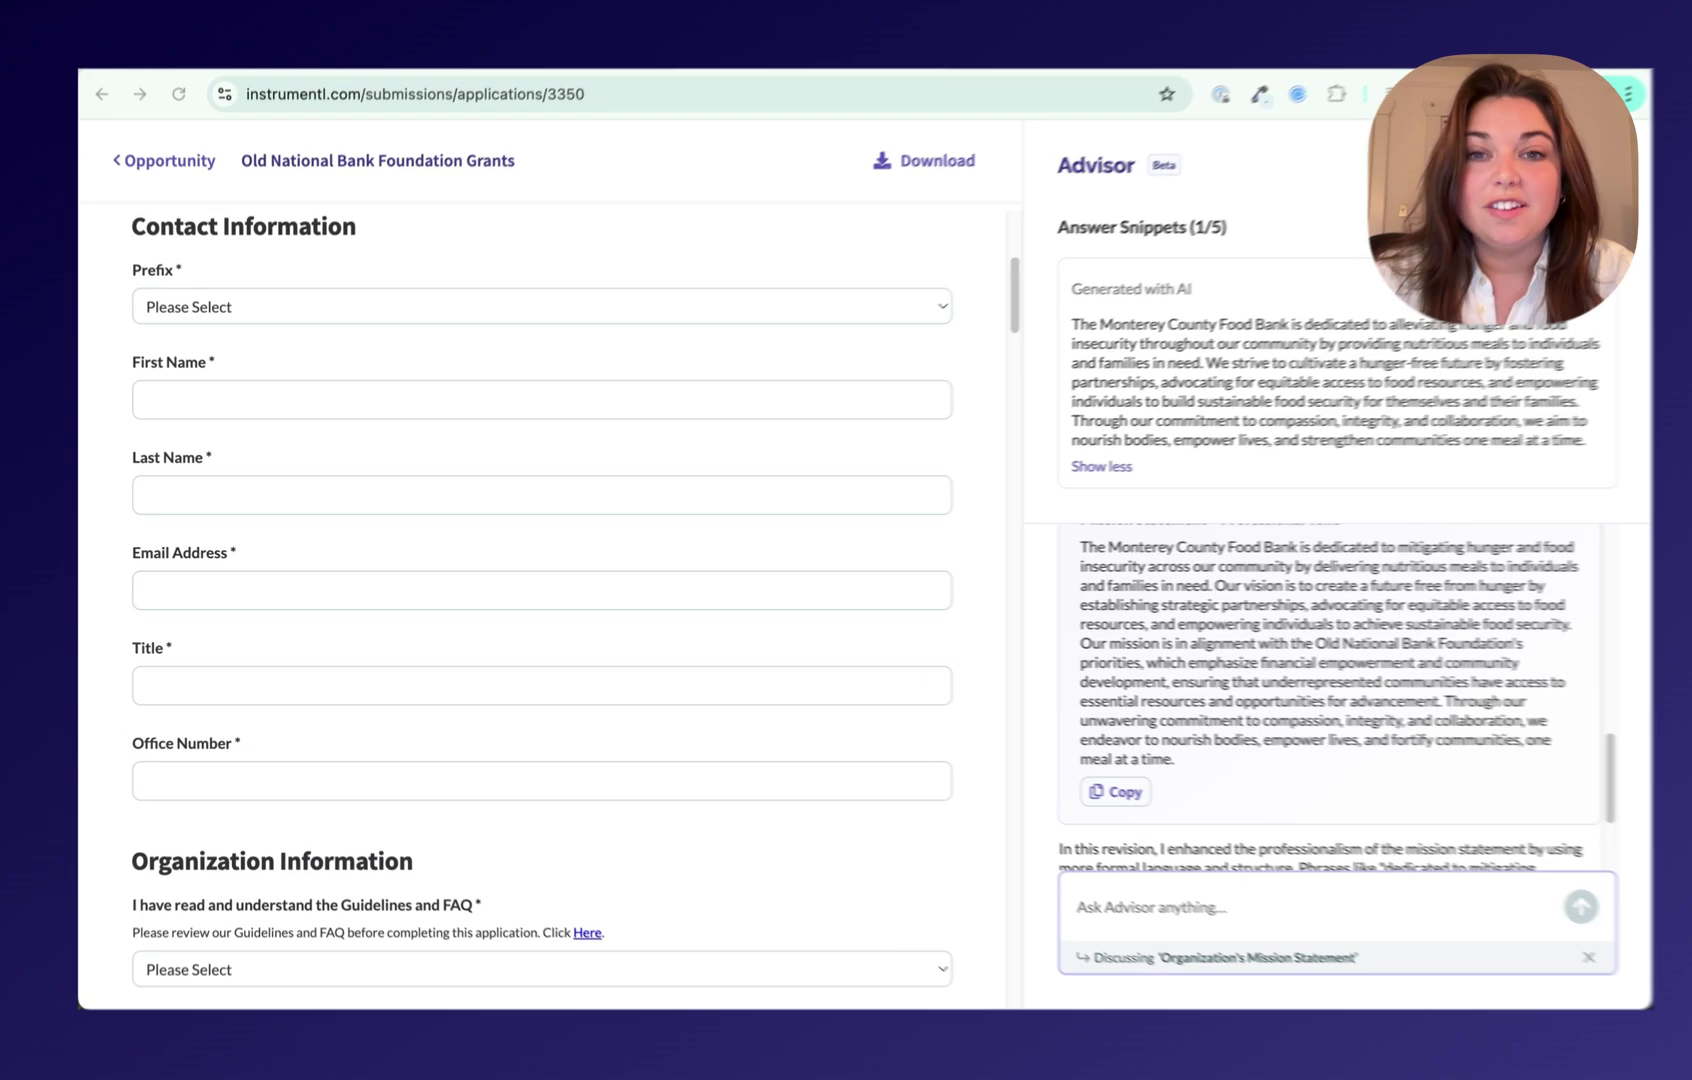
{"action": "scroll", "coordinate": [540, 600], "scroll_direction": "down", "scroll_amount": 3}
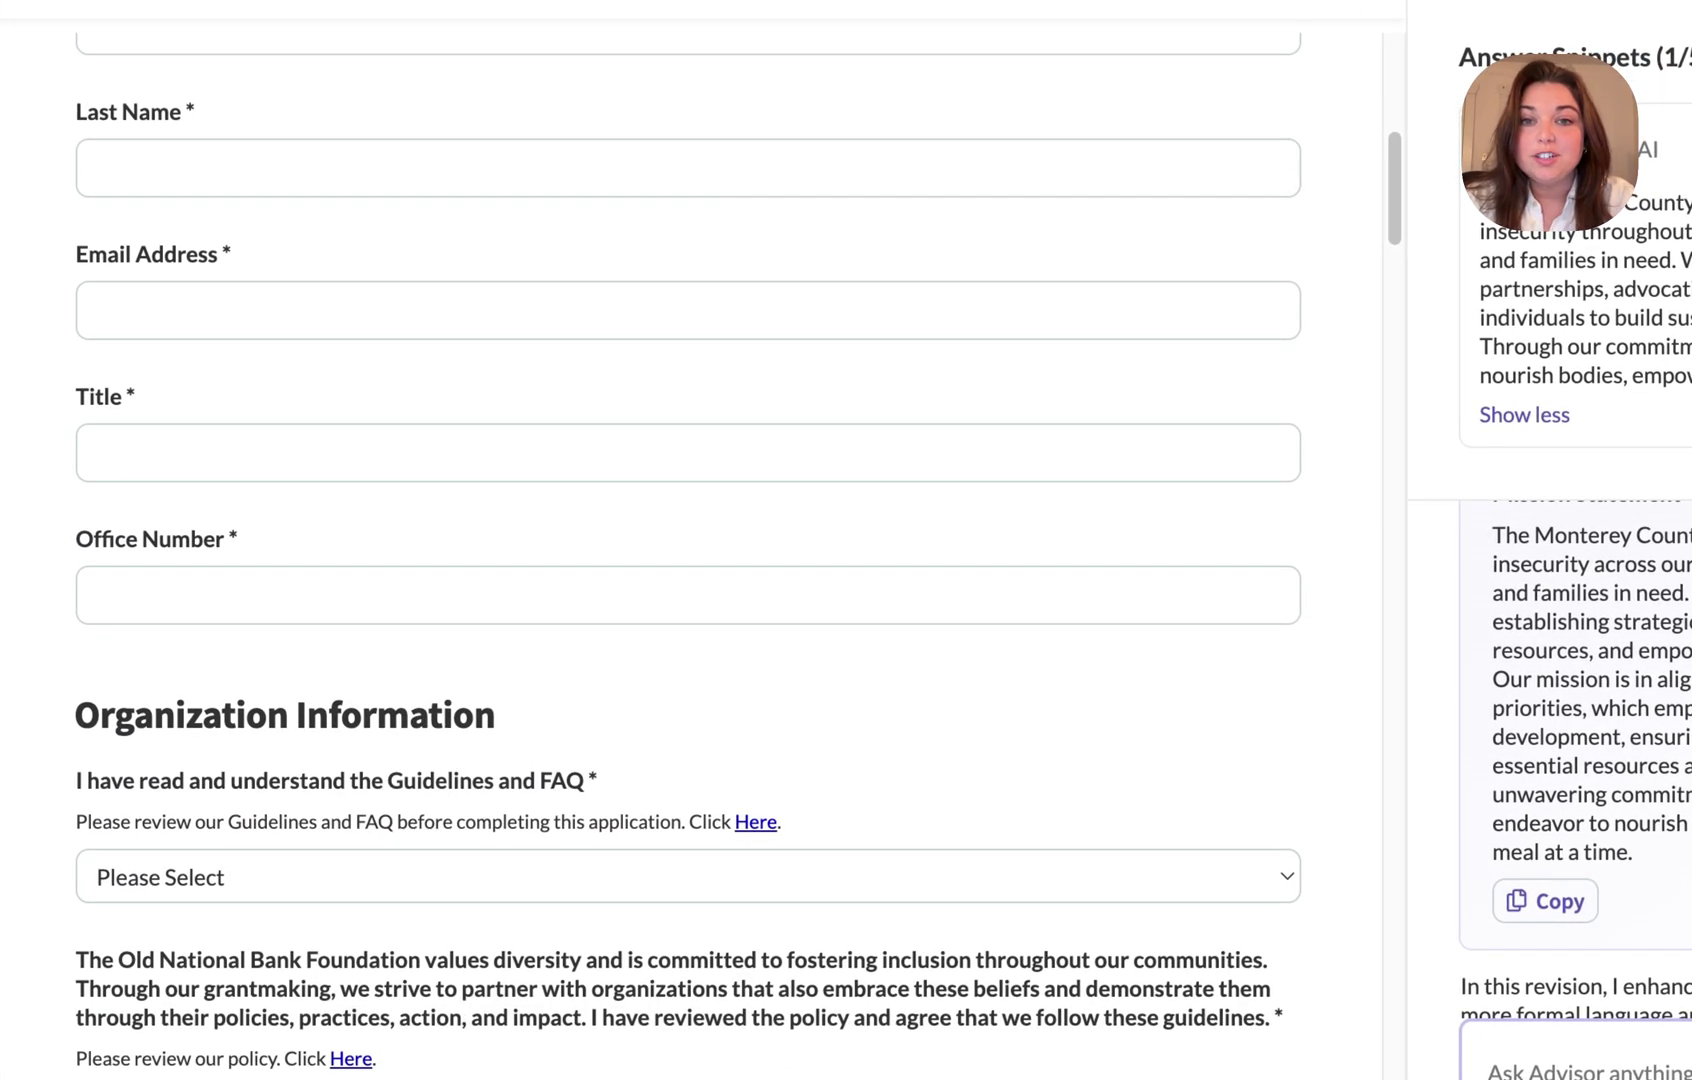
{"action": "scroll", "coordinate": [688, 540], "scroll_direction": "down", "scroll_amount": 9}
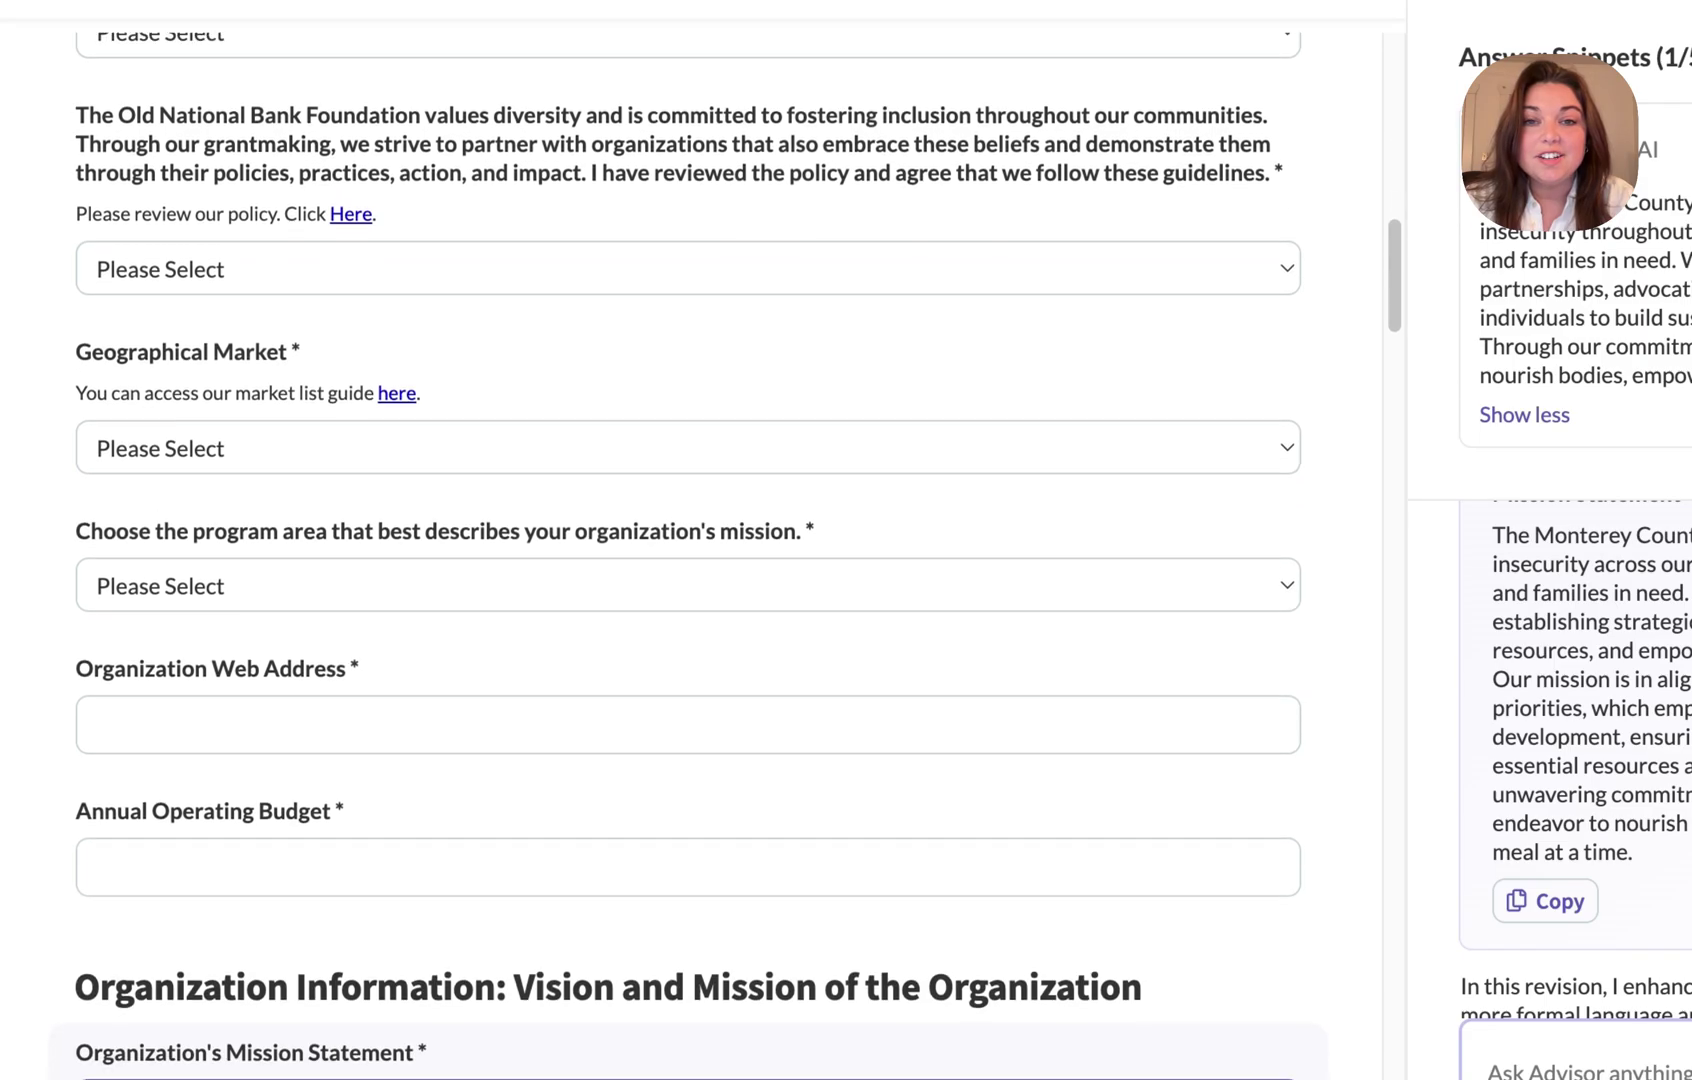
{"action": "scroll", "coordinate": [688, 540], "scroll_direction": "down", "scroll_amount": 15}
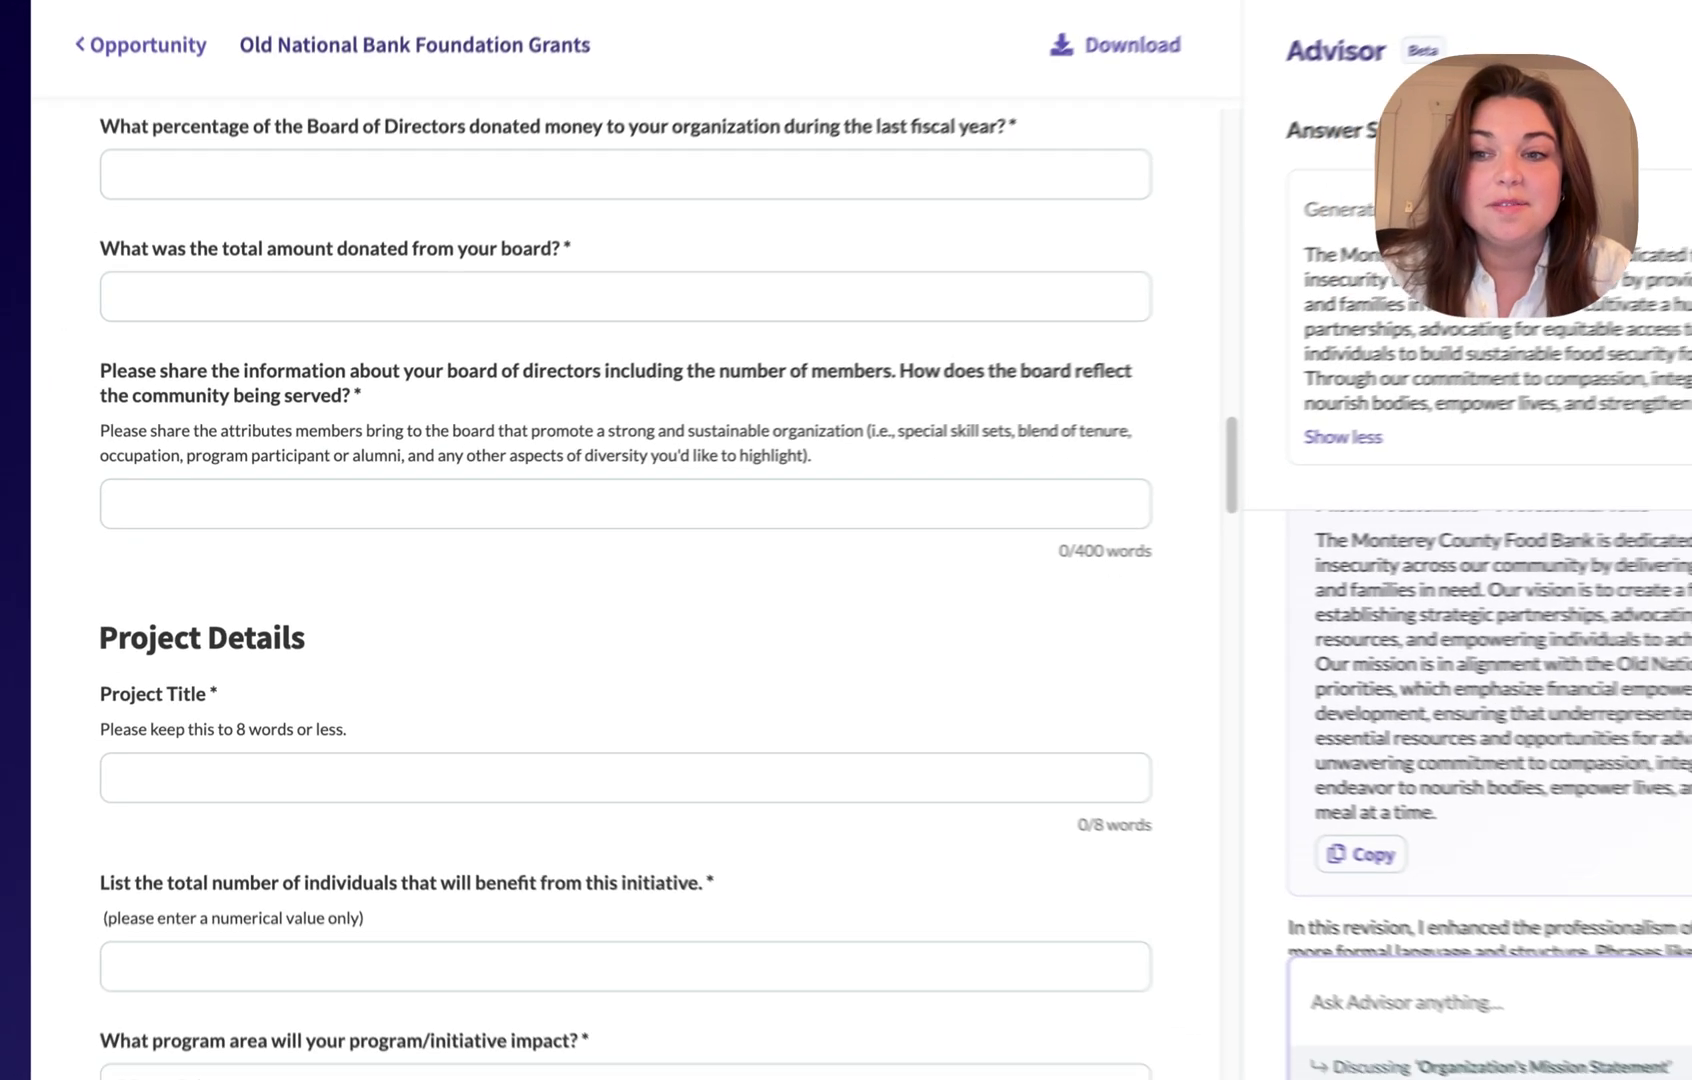
{"action": "scroll", "coordinate": [1110, 900], "scroll_direction": "down", "scroll_amount": 3}
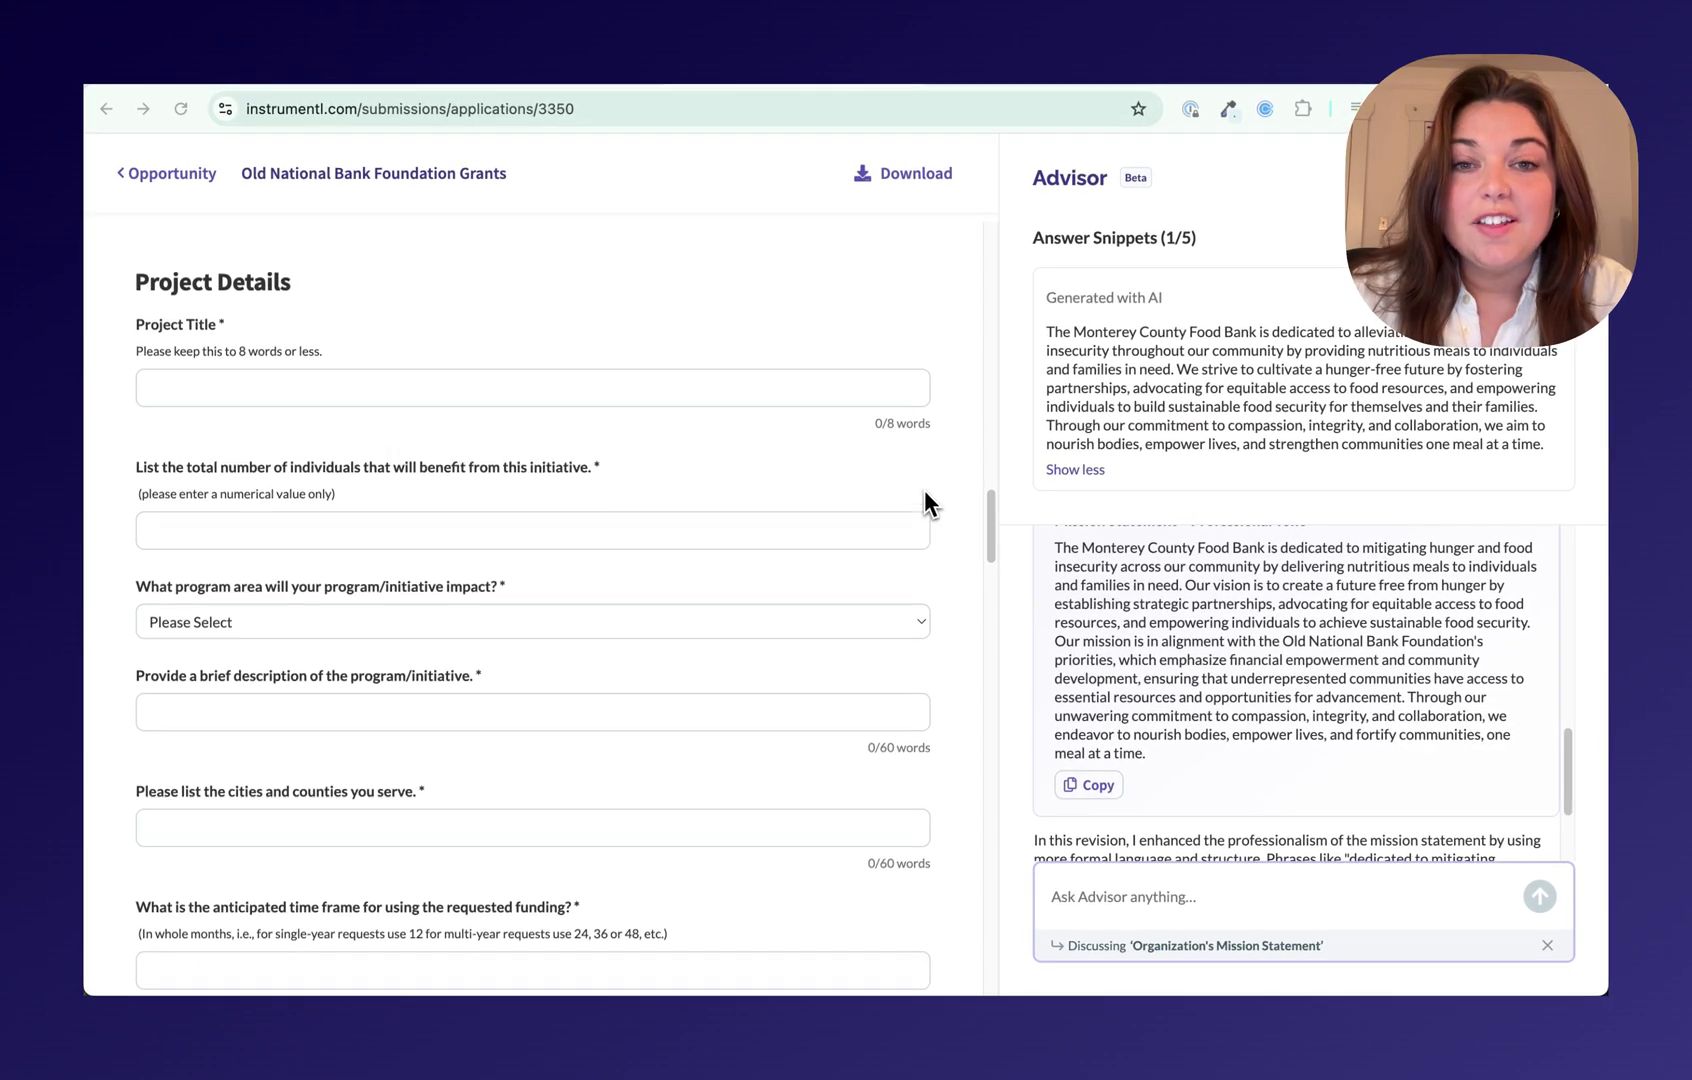
{"action": "scroll", "coordinate": [924, 502], "scroll_direction": "up", "scroll_amount": 14}
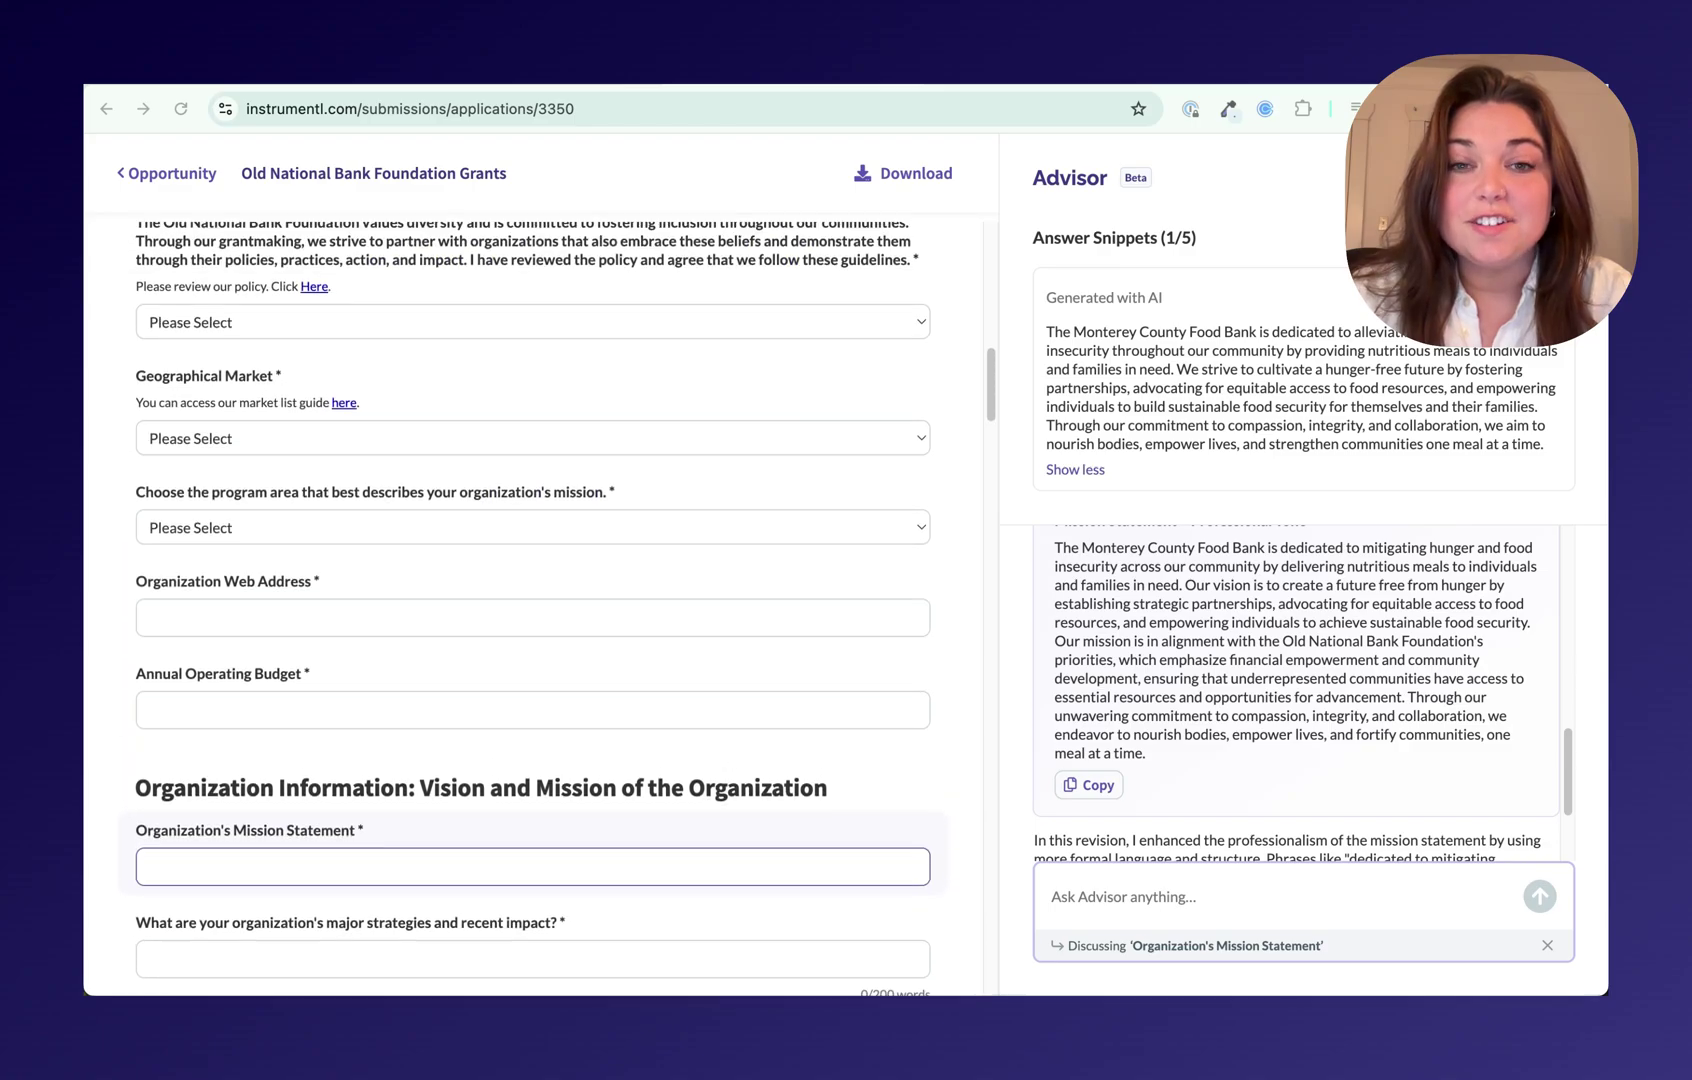
{"action": "scroll", "coordinate": [950, 466], "scroll_direction": "up", "scroll_amount": 2}
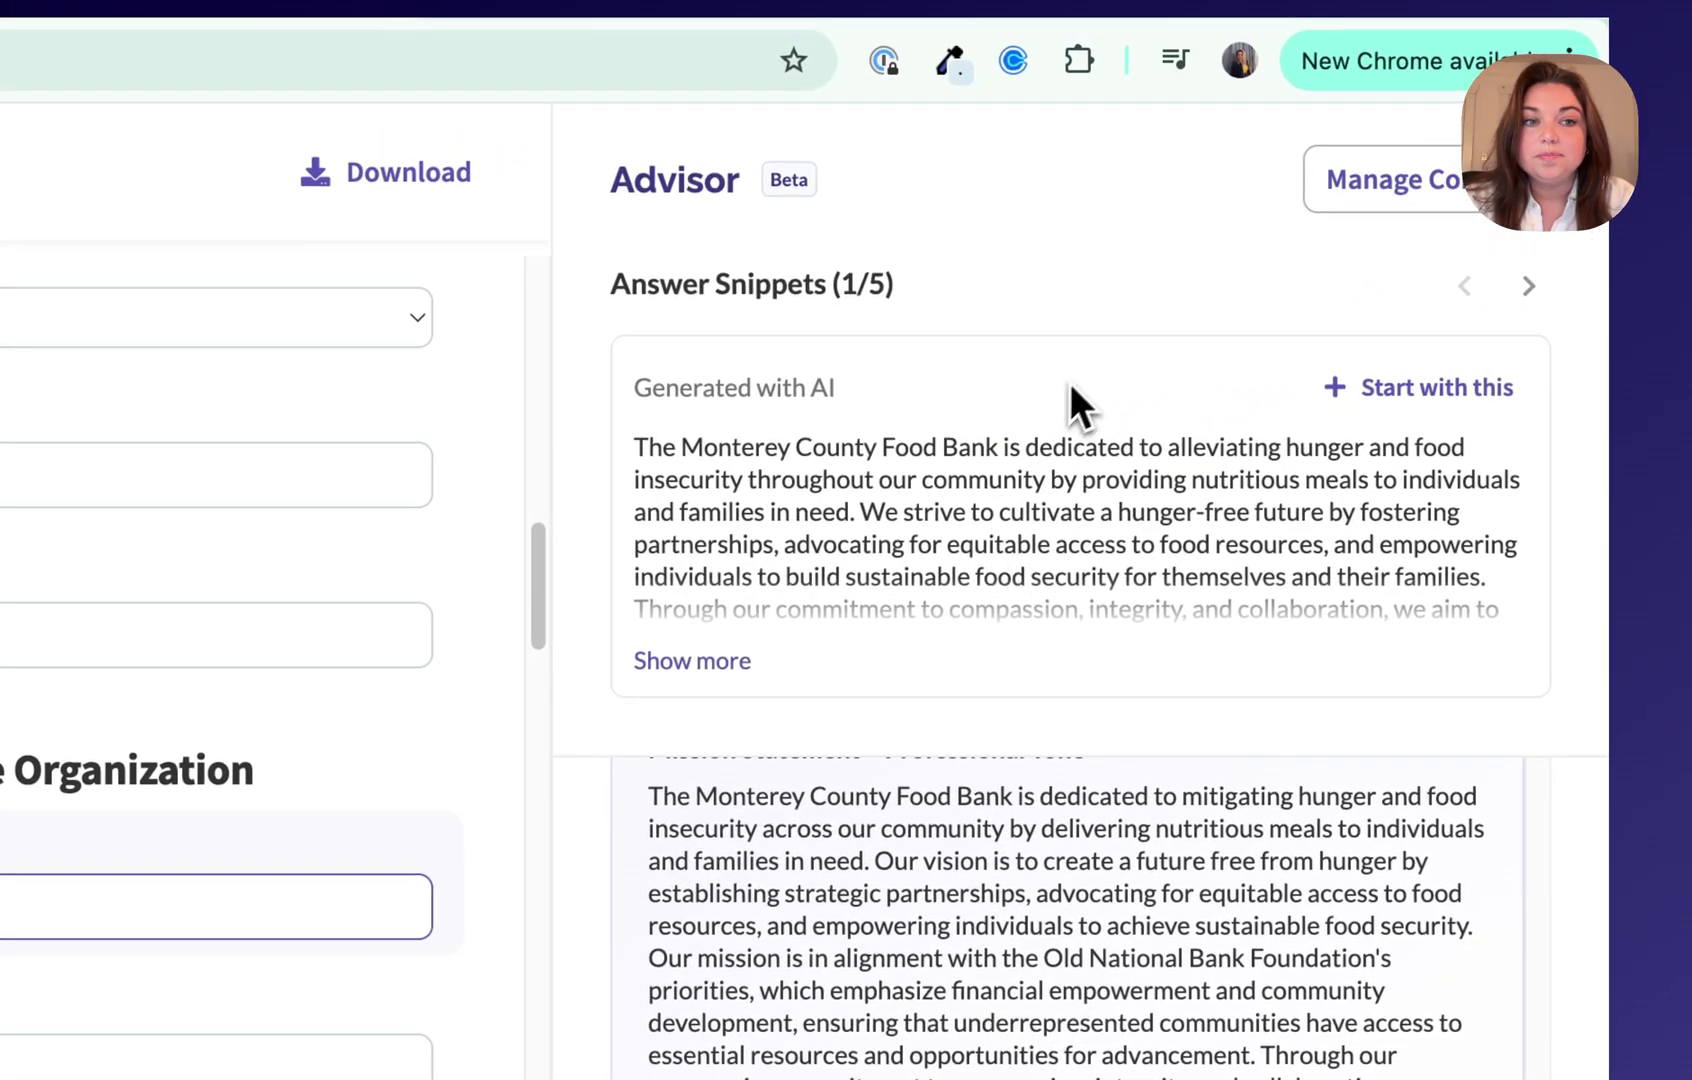
Step: Page through the snippets and insert snippet 1/5, the Monterey County Food Bank mission, into the field
{"action": "left_click", "coordinate": [1529, 335]}
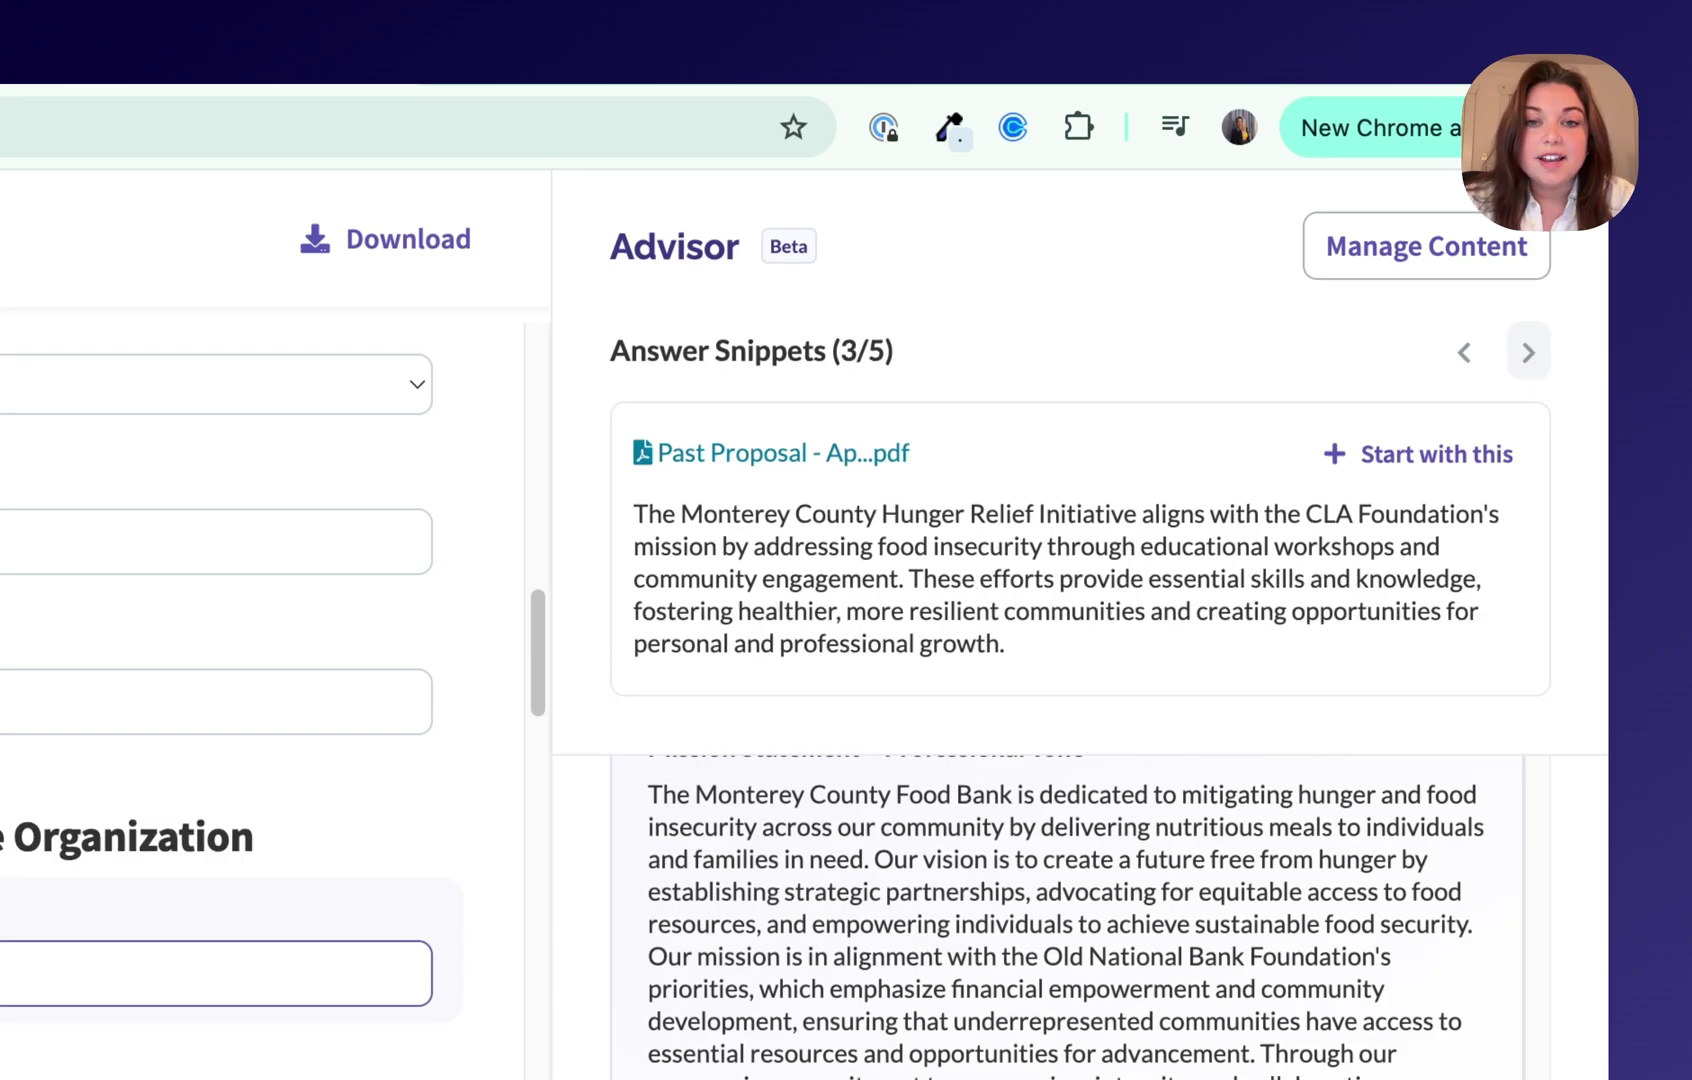
{"action": "left_click", "coordinate": [1465, 353]}
{"action": "left_click", "coordinate": [1465, 353]}
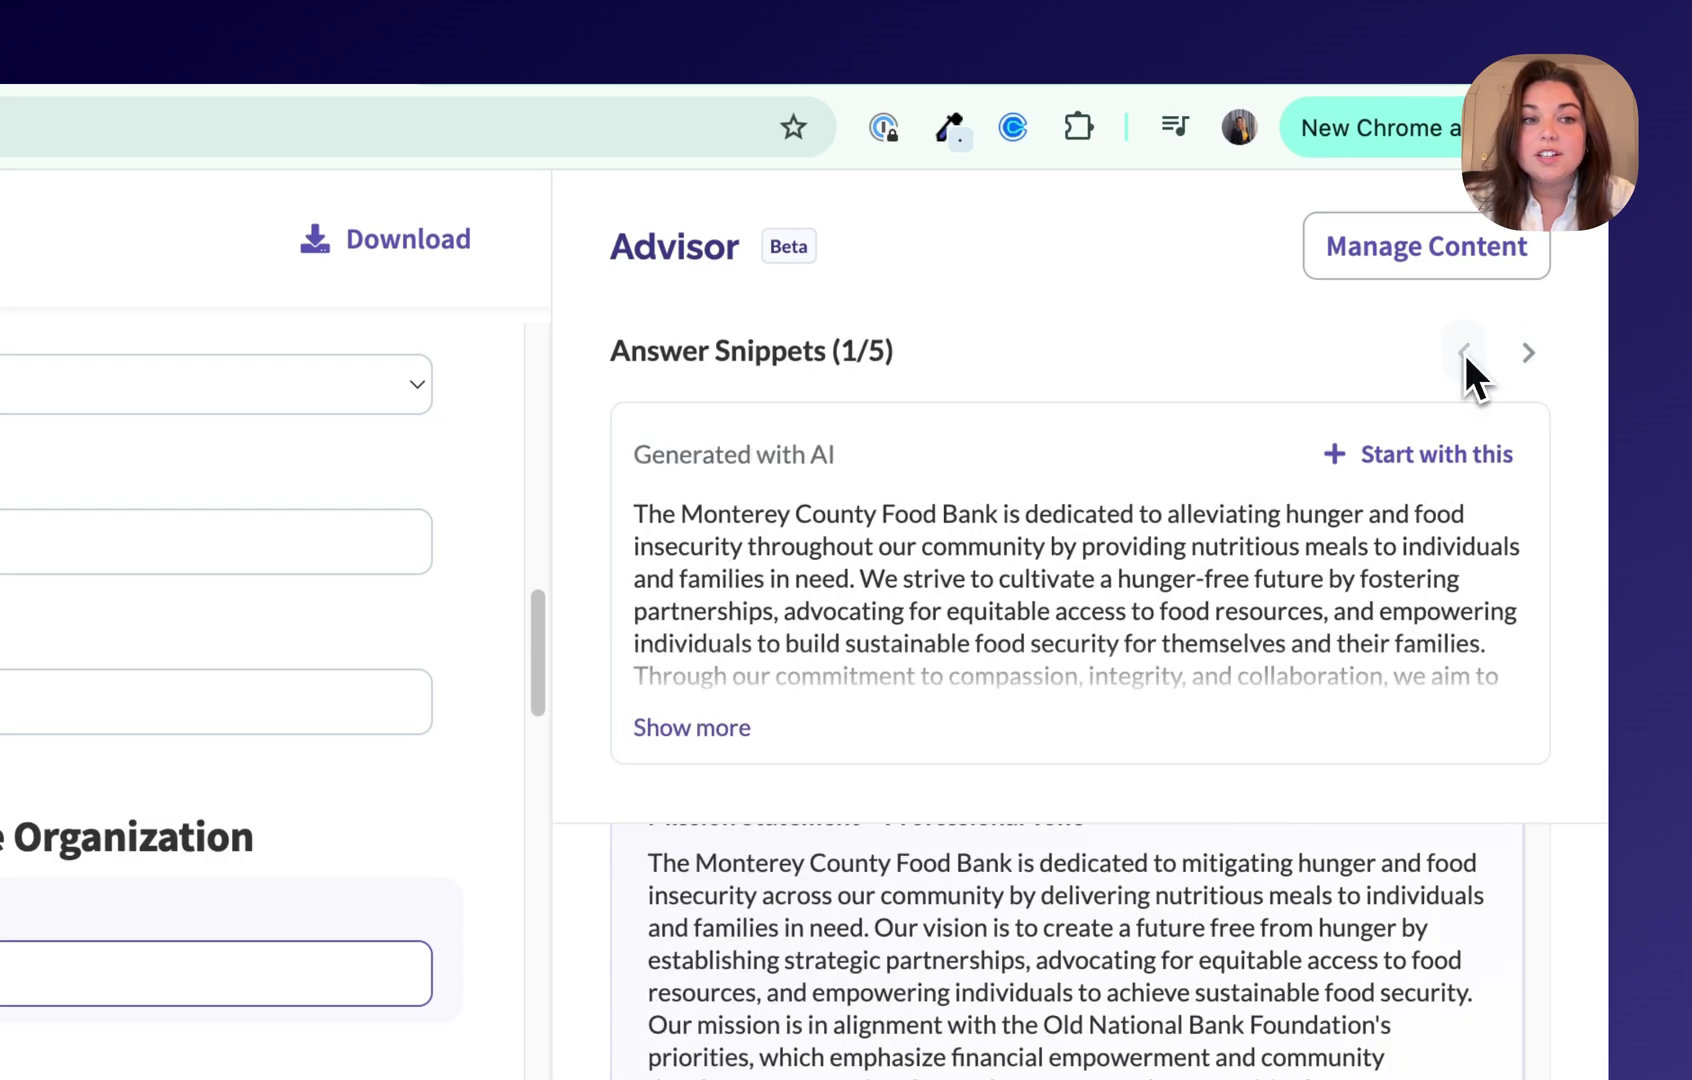
{"action": "left_click", "coordinate": [1449, 460]}
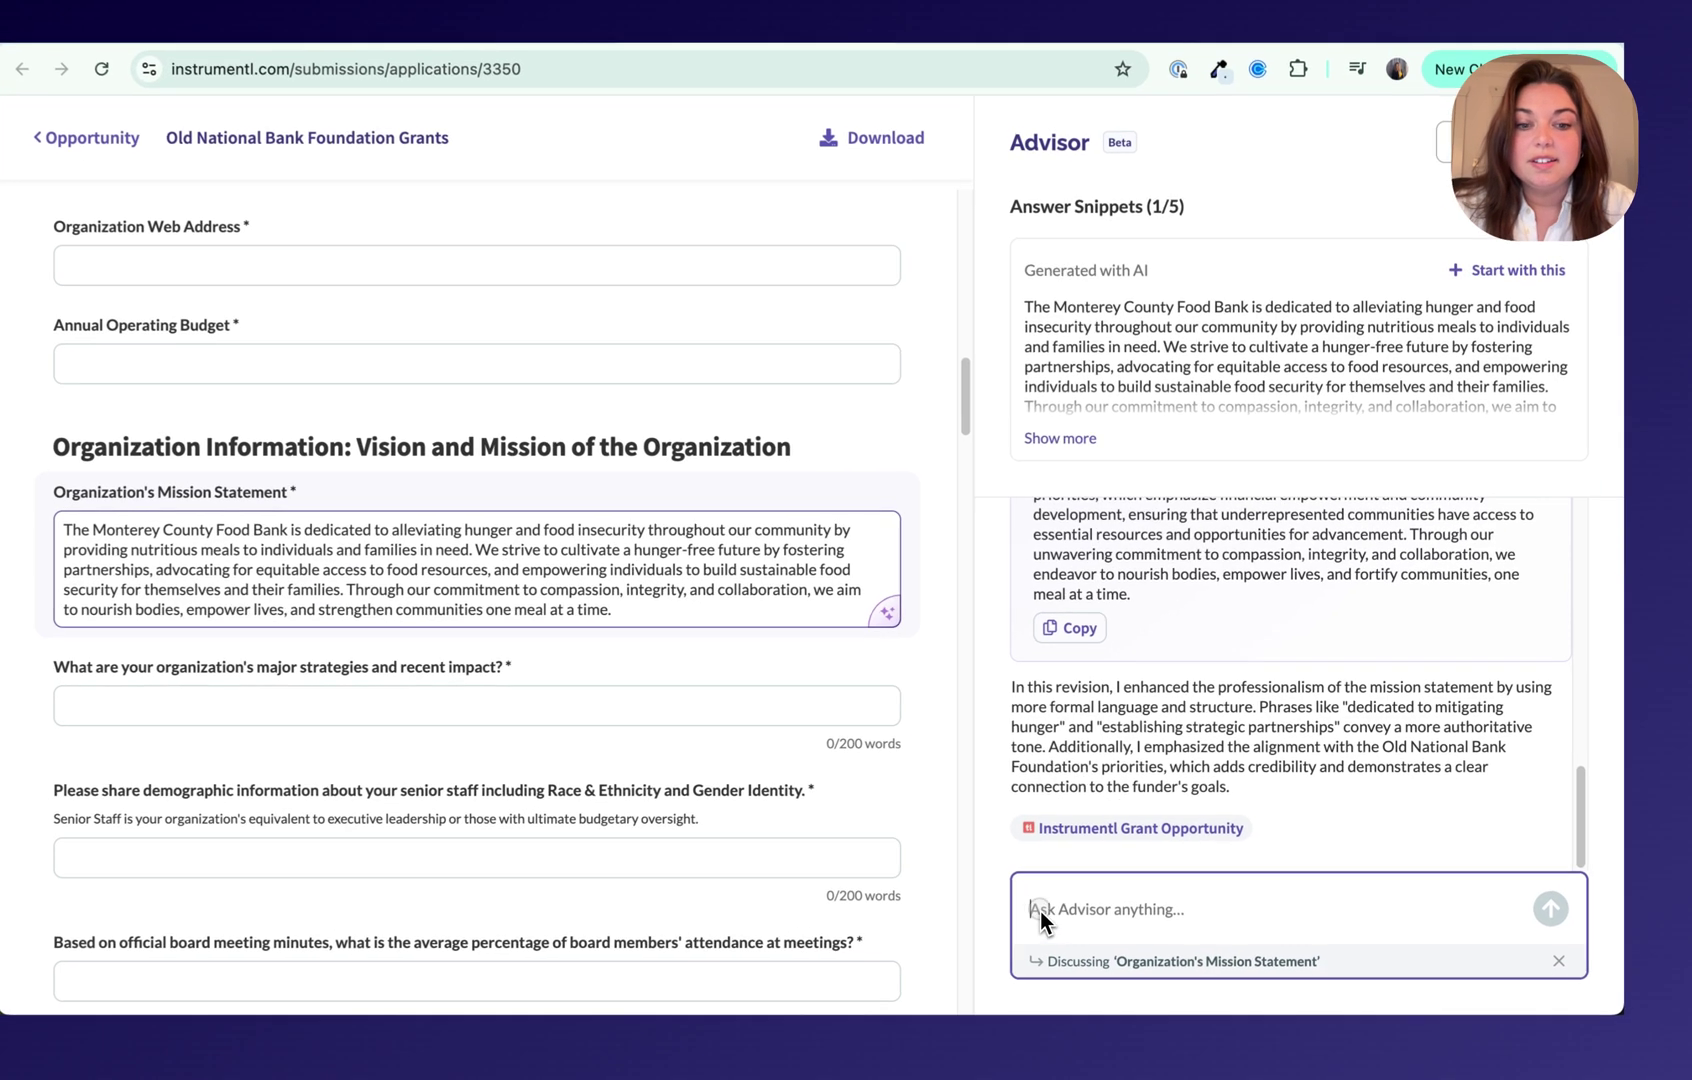
Step: Ask Advisor to align the mission statement with Old National Bank Foundation priorities
{"action": "left_click", "coordinate": [1105, 899]}
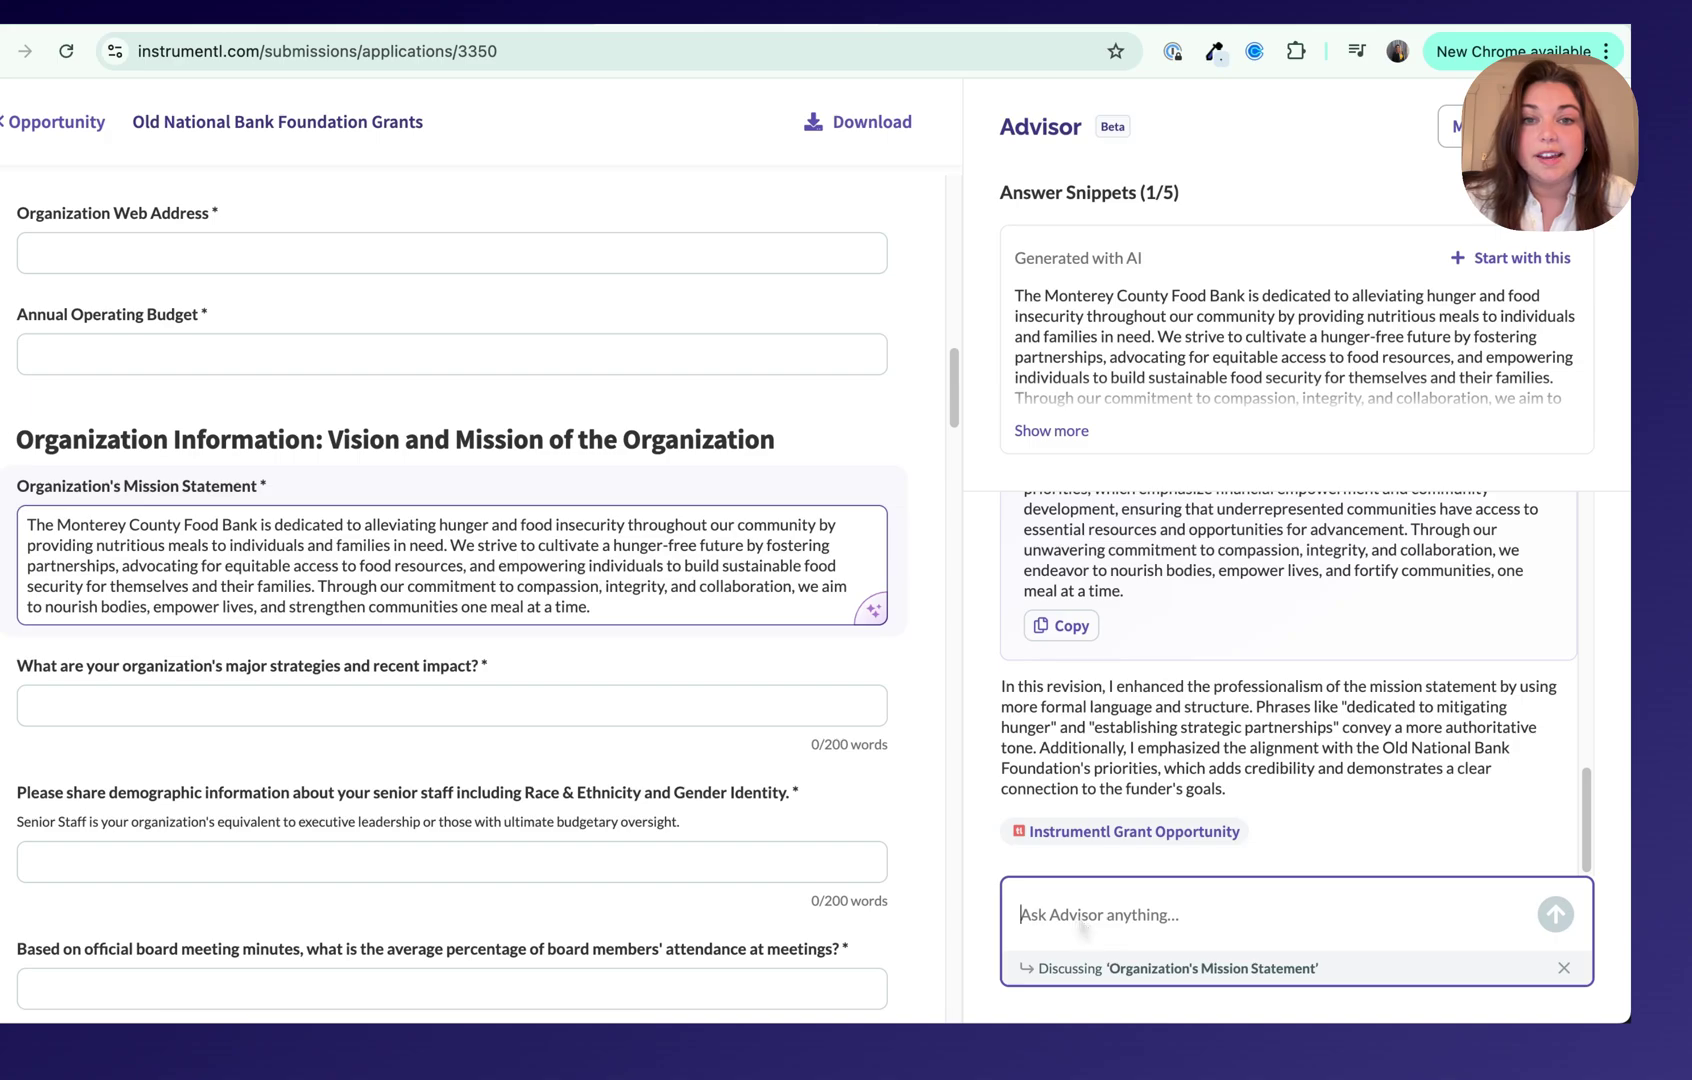
{"action": "type", "text": "Align this response to funder priorities"}
{"action": "key", "text": "Return"}
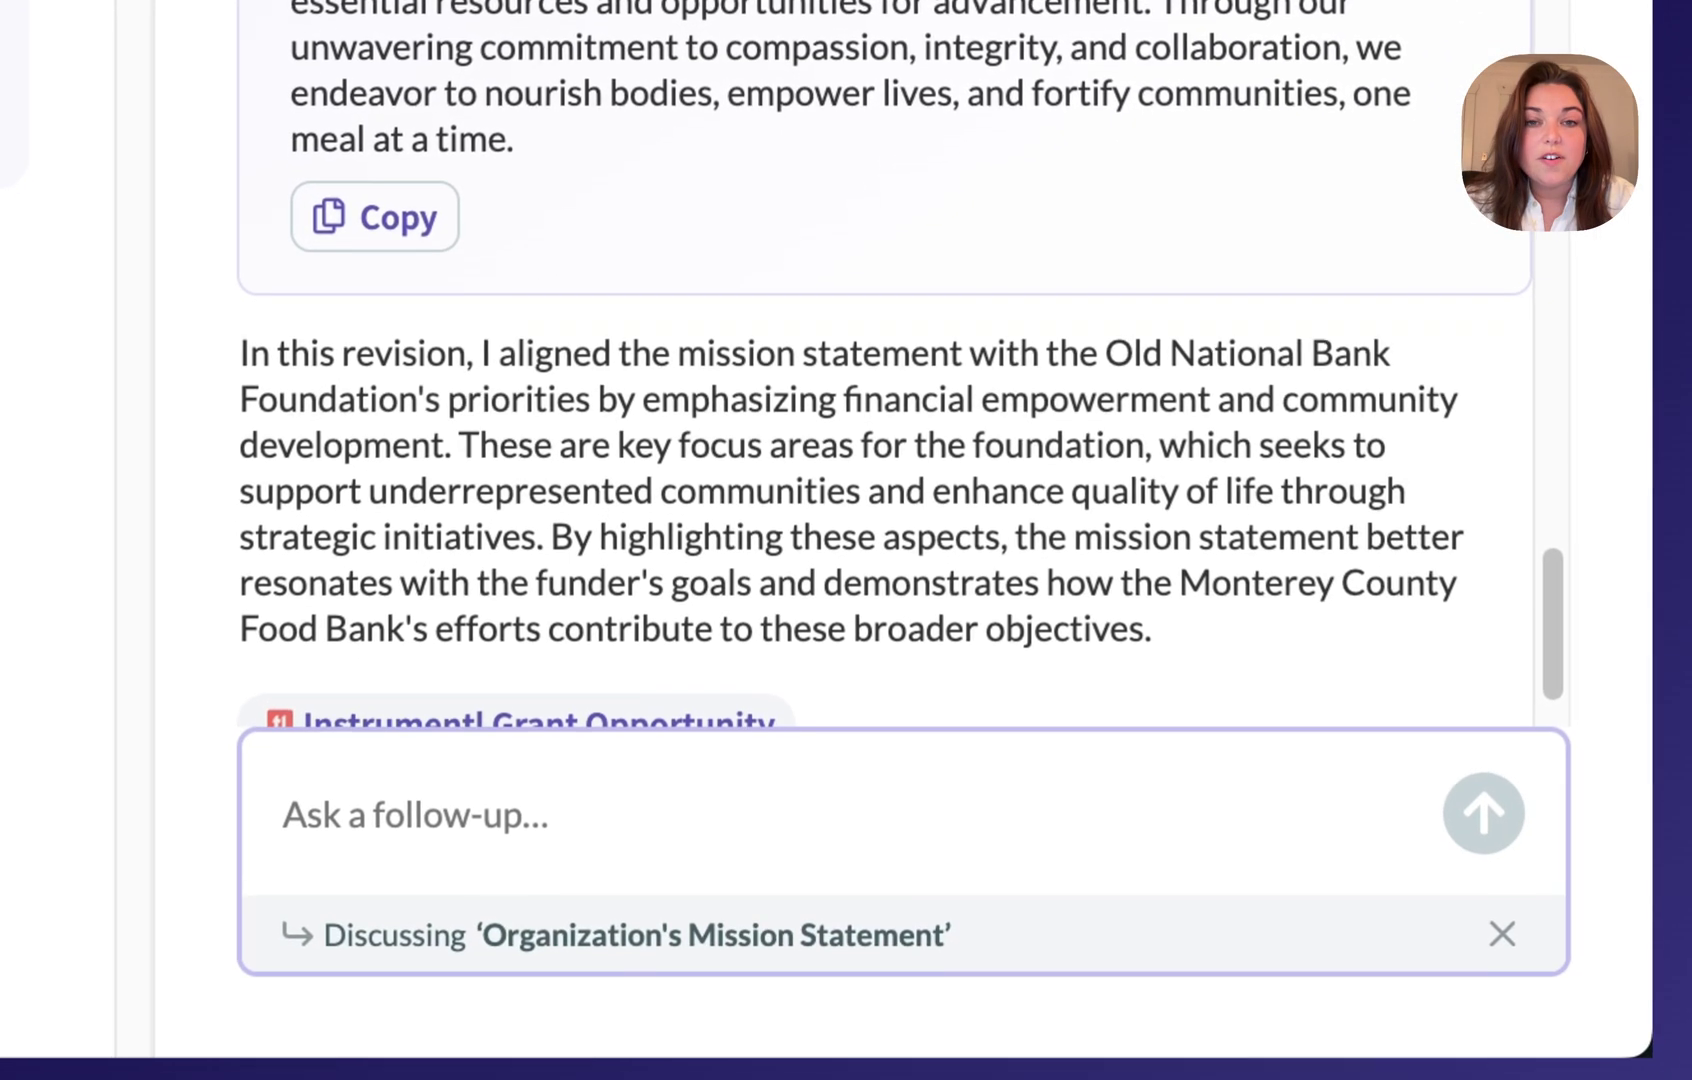
Step: Replace the mission statement with Advisor's funder-aligned revision and shorten it with AI
{"action": "triple_click", "coordinate": [590, 922]}
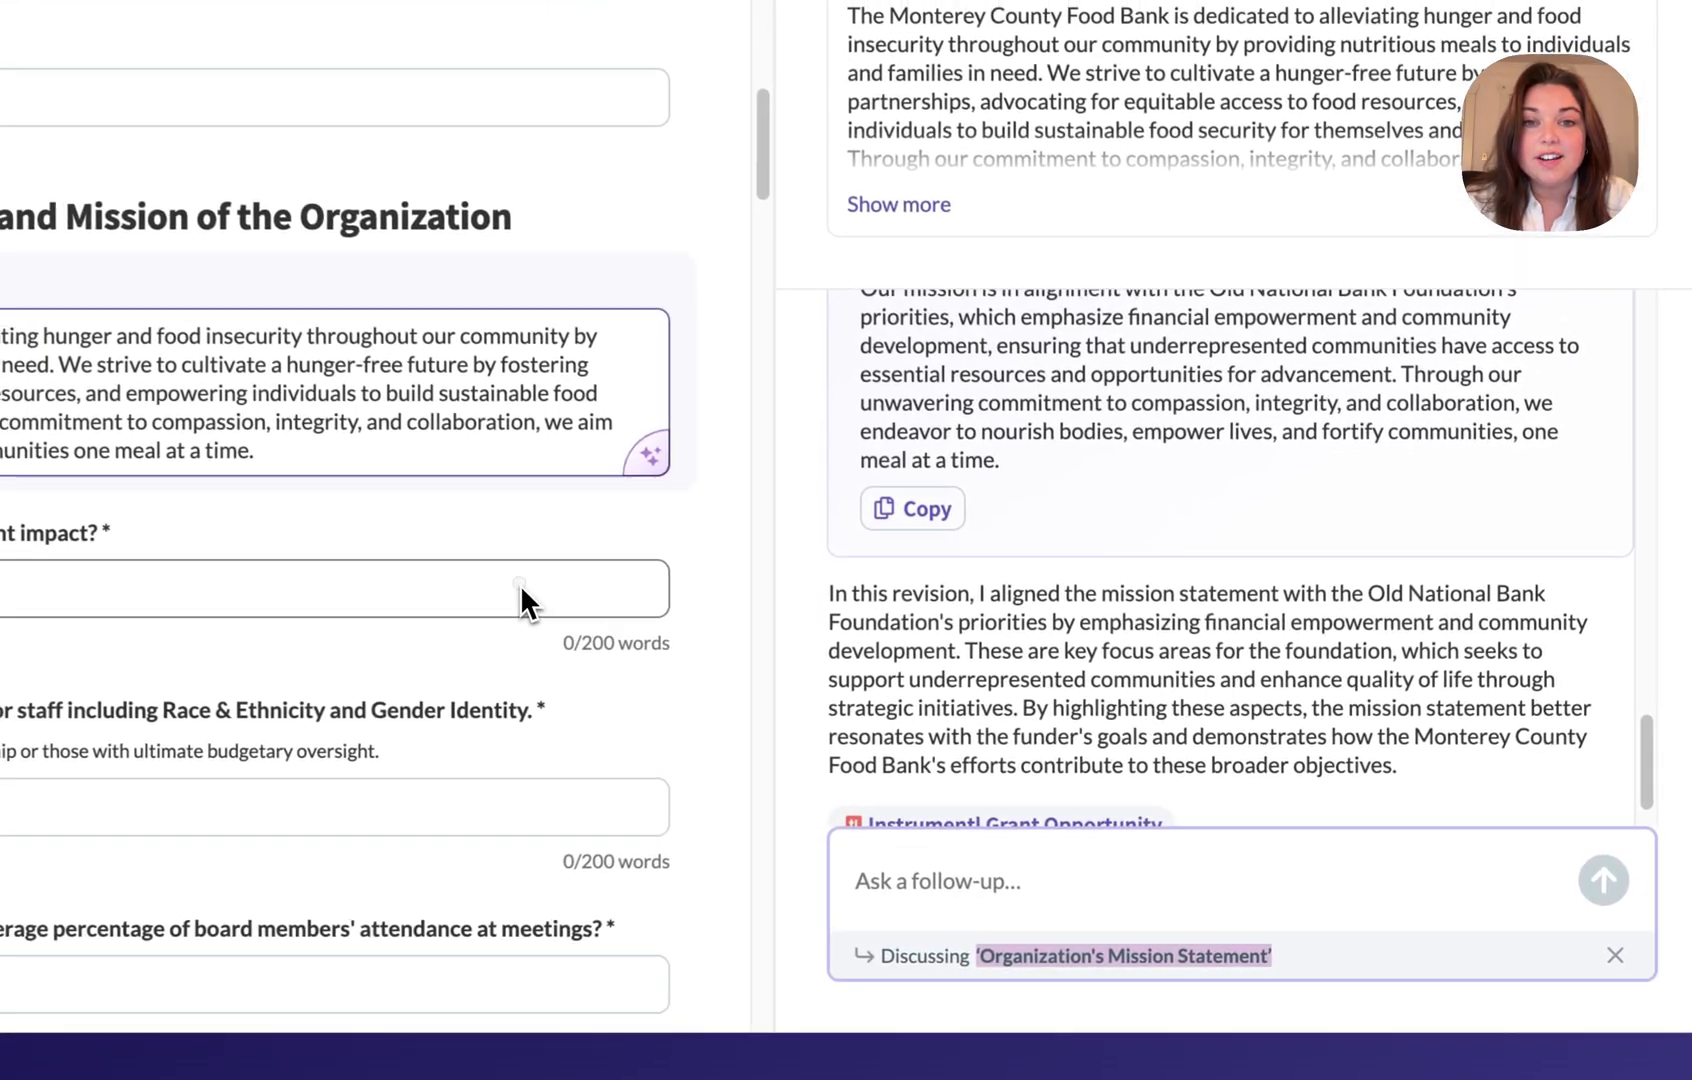
{"action": "left_click", "coordinate": [521, 590]}
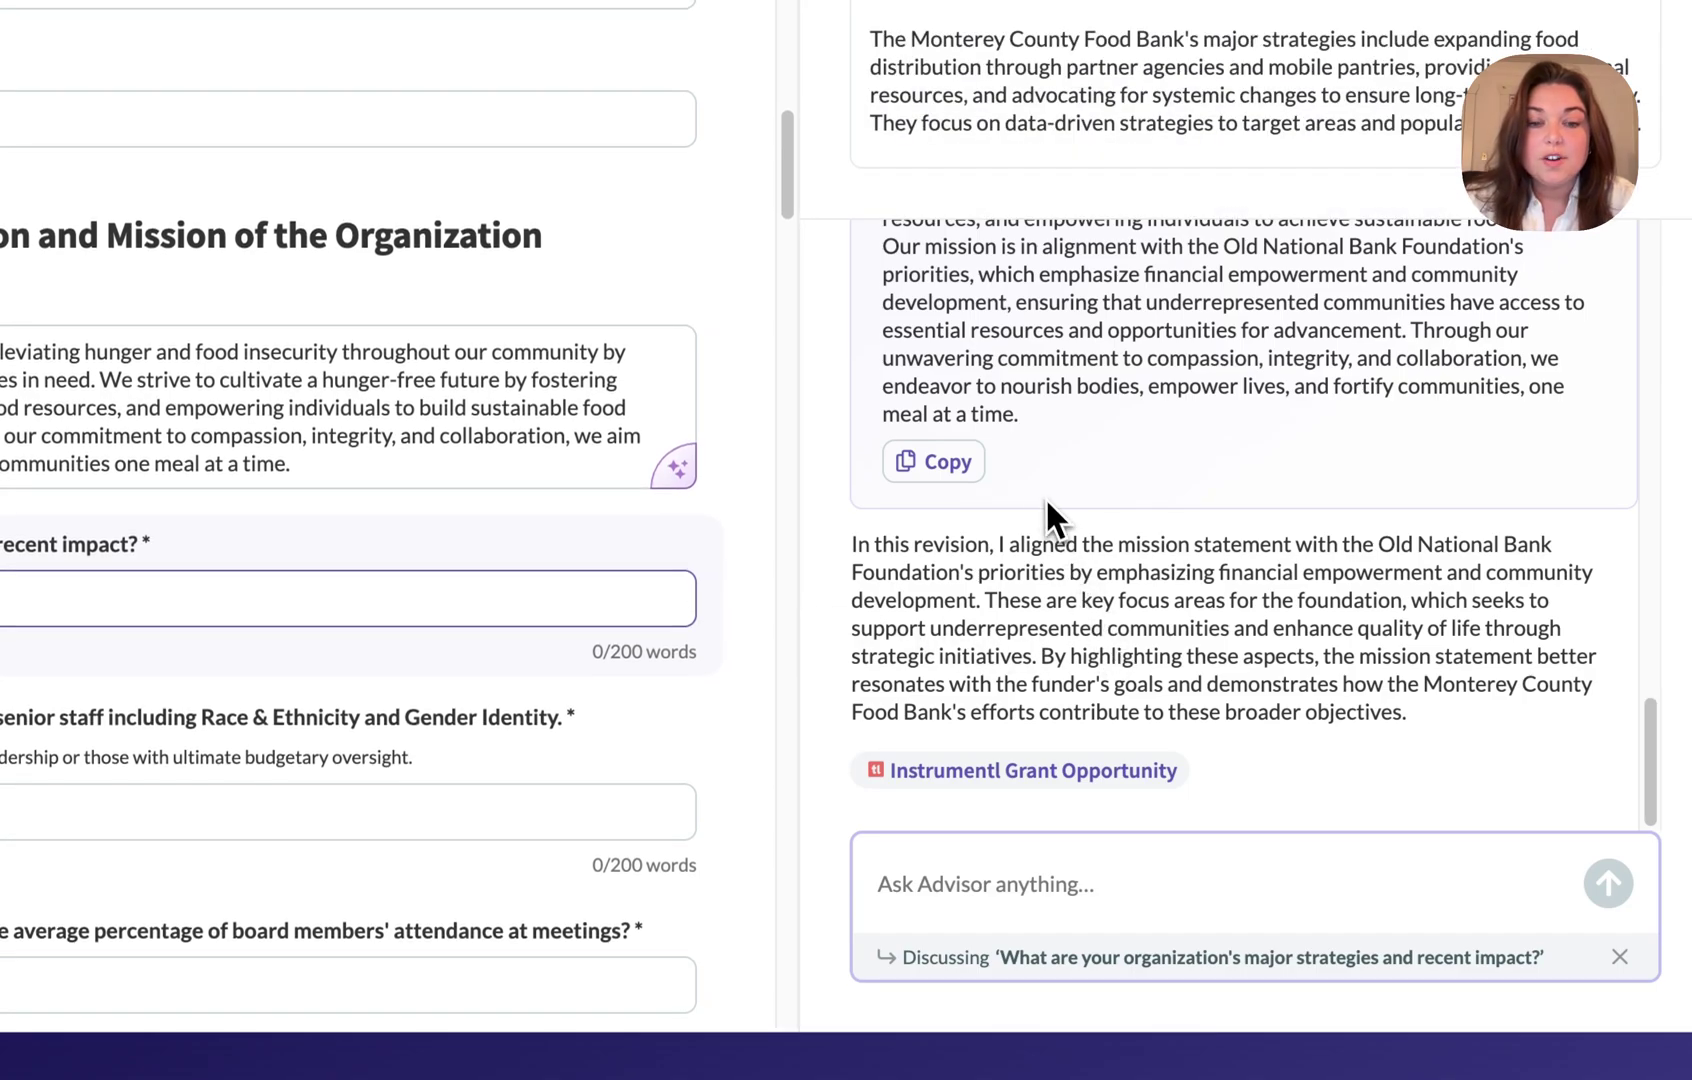
{"action": "scroll", "coordinate": [1035, 479], "scroll_direction": "up", "scroll_amount": 1}
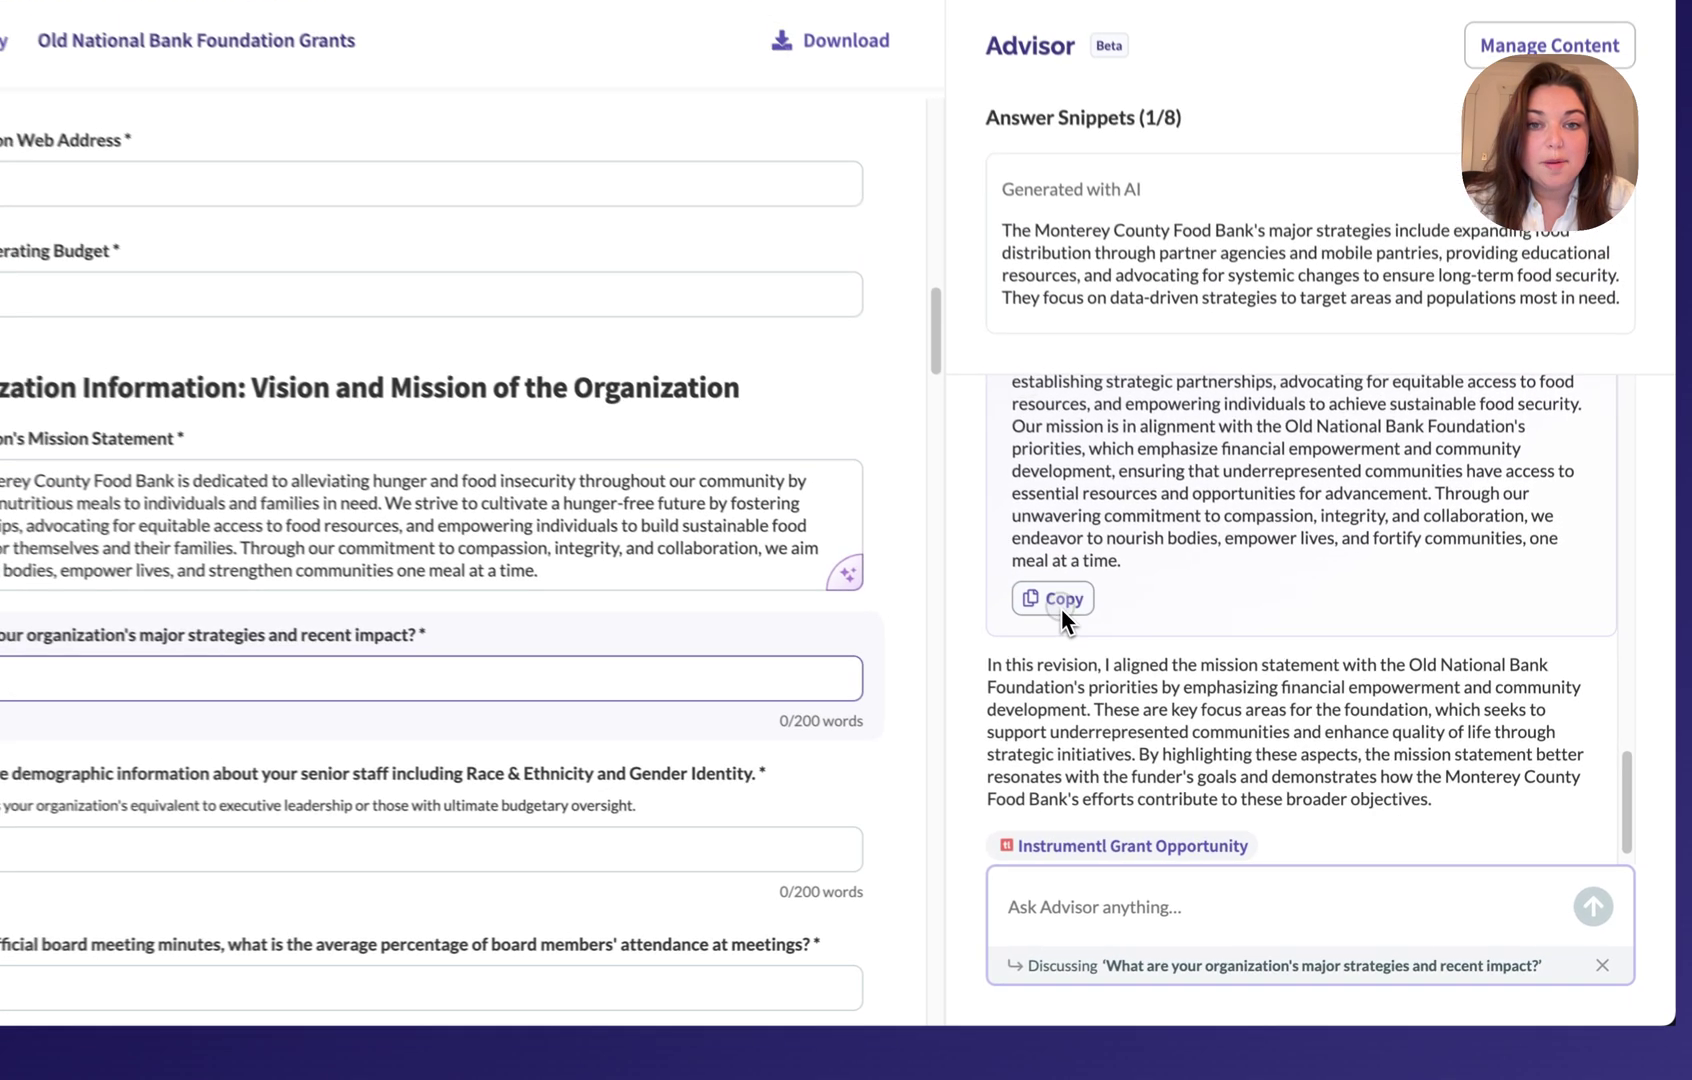
{"action": "left_click", "coordinate": [1061, 608]}
{"action": "triple_click", "coordinate": [689, 557]}
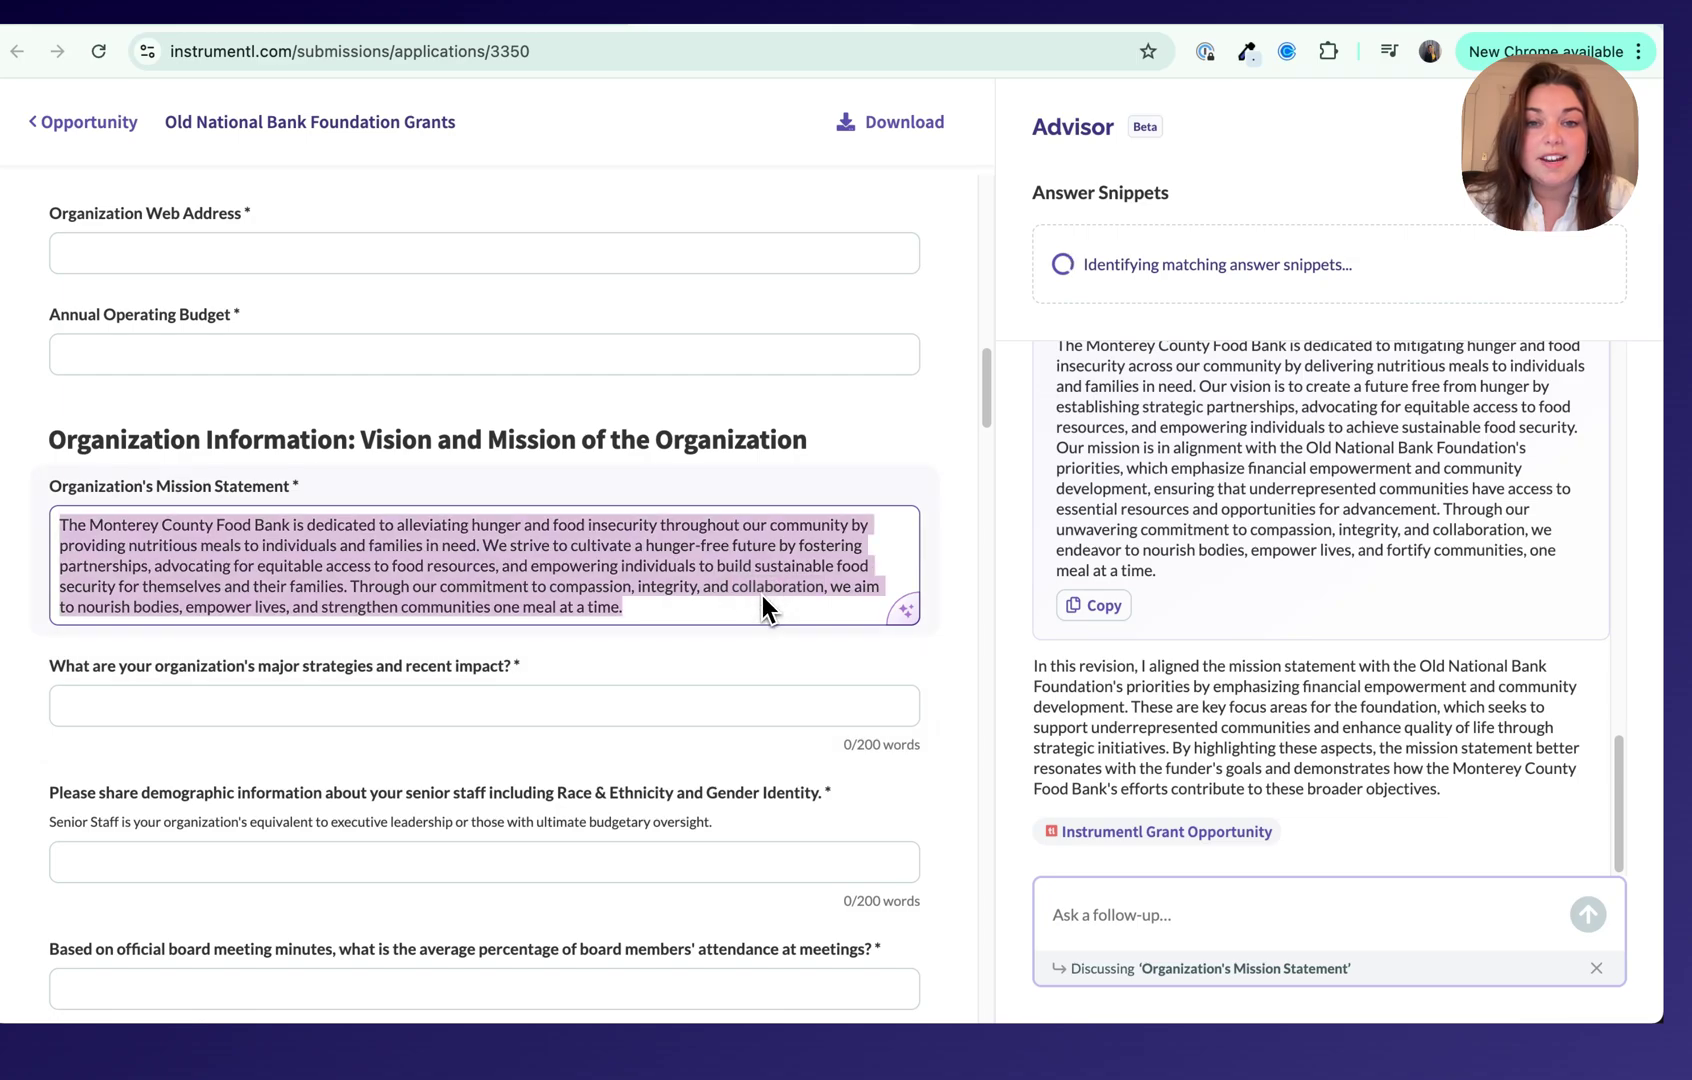
{"action": "type", "text": "The Monterey County Food Bank is dedicated to mitigating hunger and food insecurity across our community by delivering nutritious meals to individuals and families in need. Our vision is to create a future free from hunger by establishing strategic partnerships, advocating for equitable access to food resources, and empowering individuals to achieve sustainable food security. Our mission is in alignment with the Old National Bank Foundation's priorities, which emphasize financial empowerment and community development, ensuring that underrepresented communities have access to essential resources and opportunities for advancement. Through our unwavering commitment to compassion, integrity, and collaboration, we endeavor to nourish bodies, empower lives, and fortify communities, one meal at a time."}
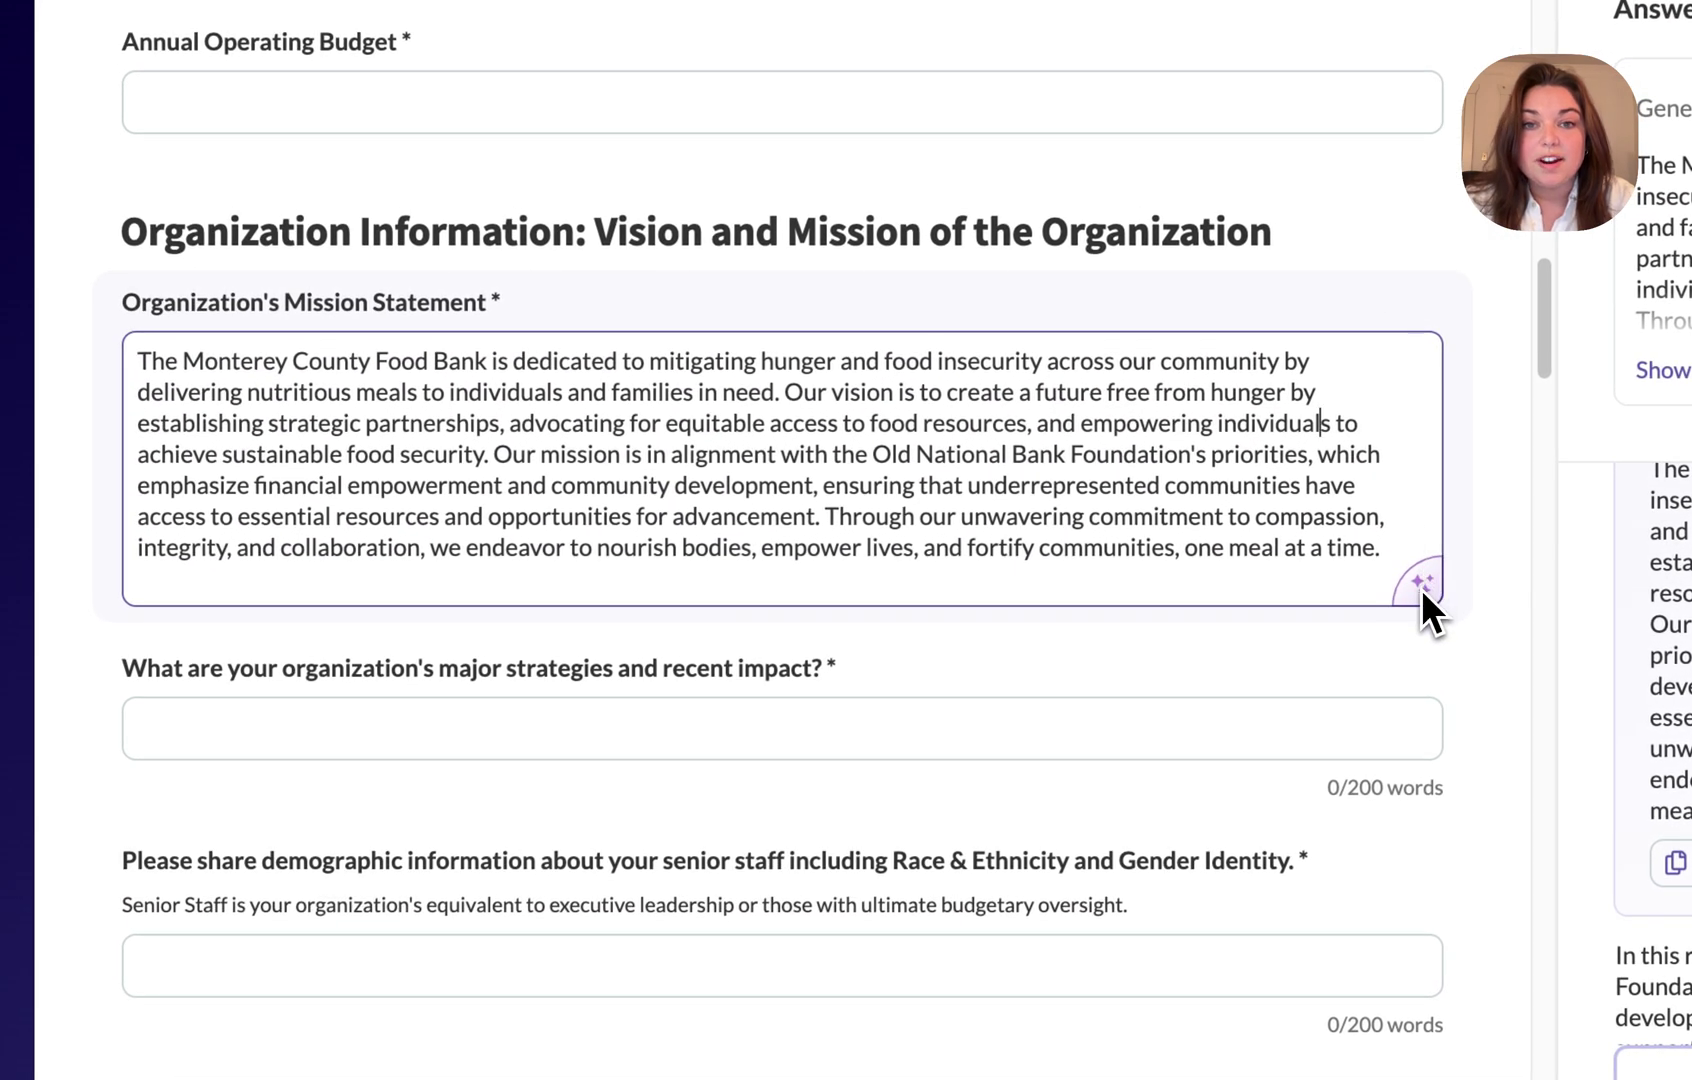
{"action": "left_click", "coordinate": [1417, 592]}
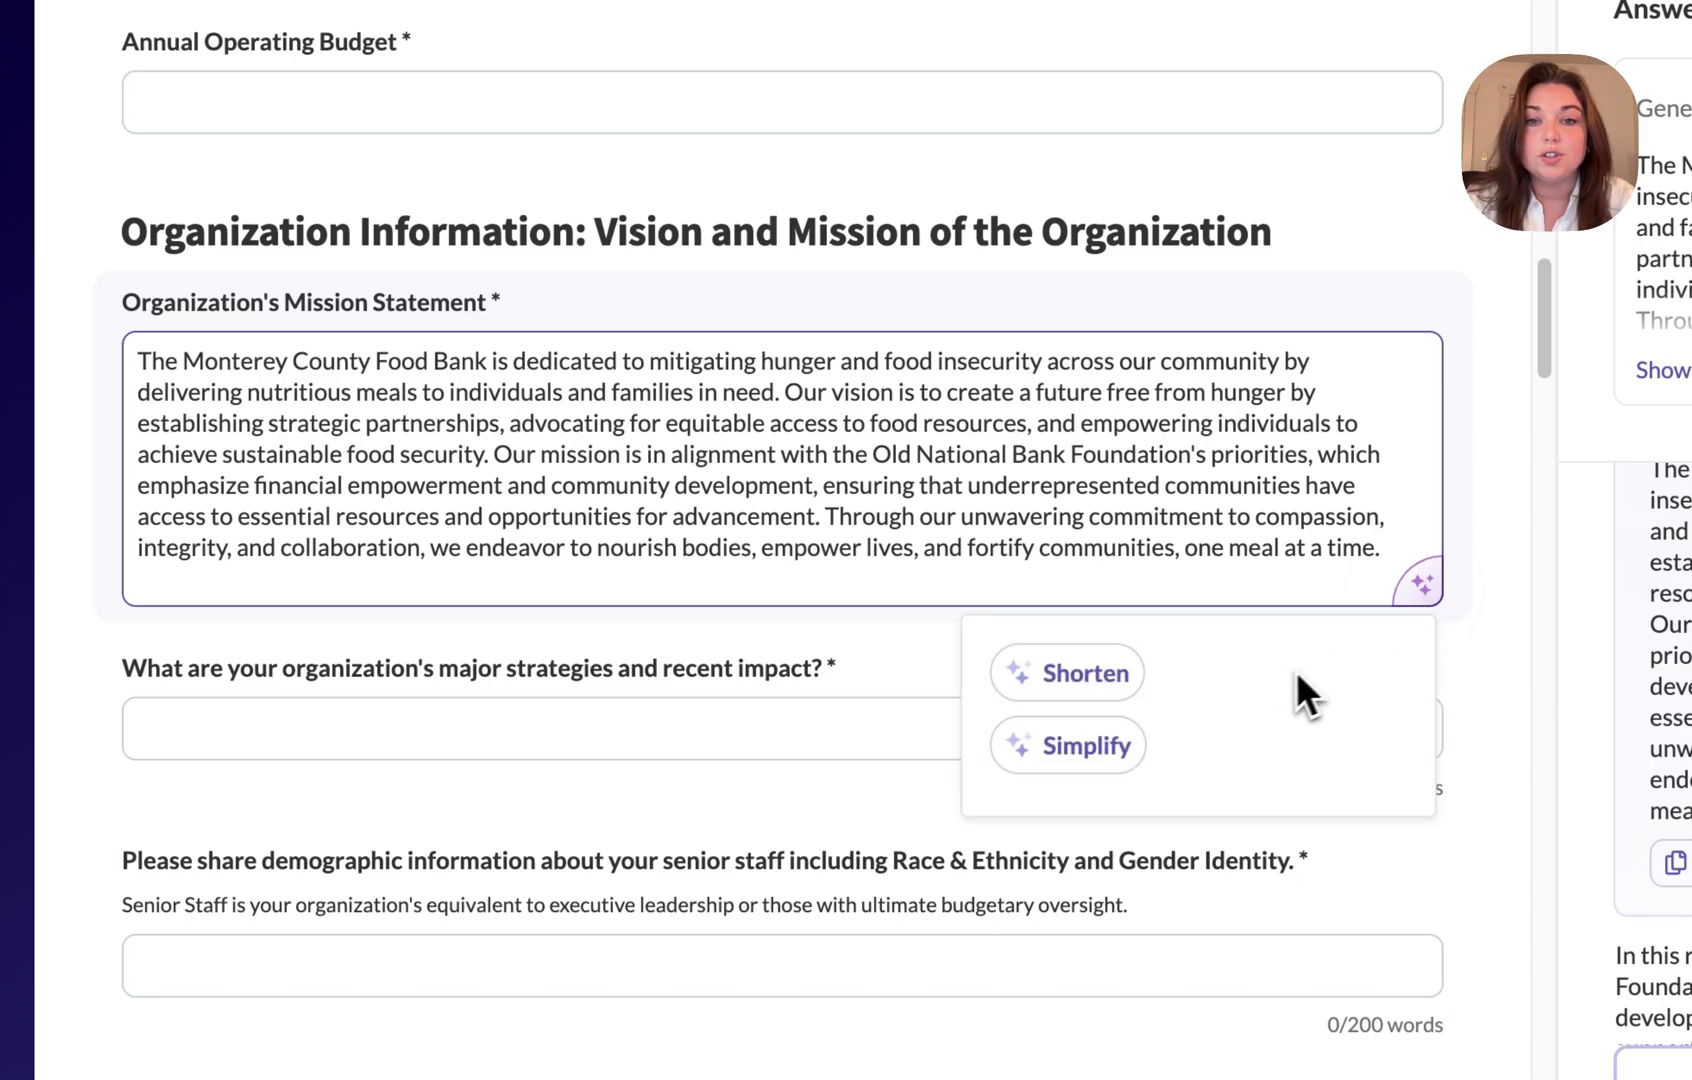
{"action": "left_click", "coordinate": [1116, 677]}
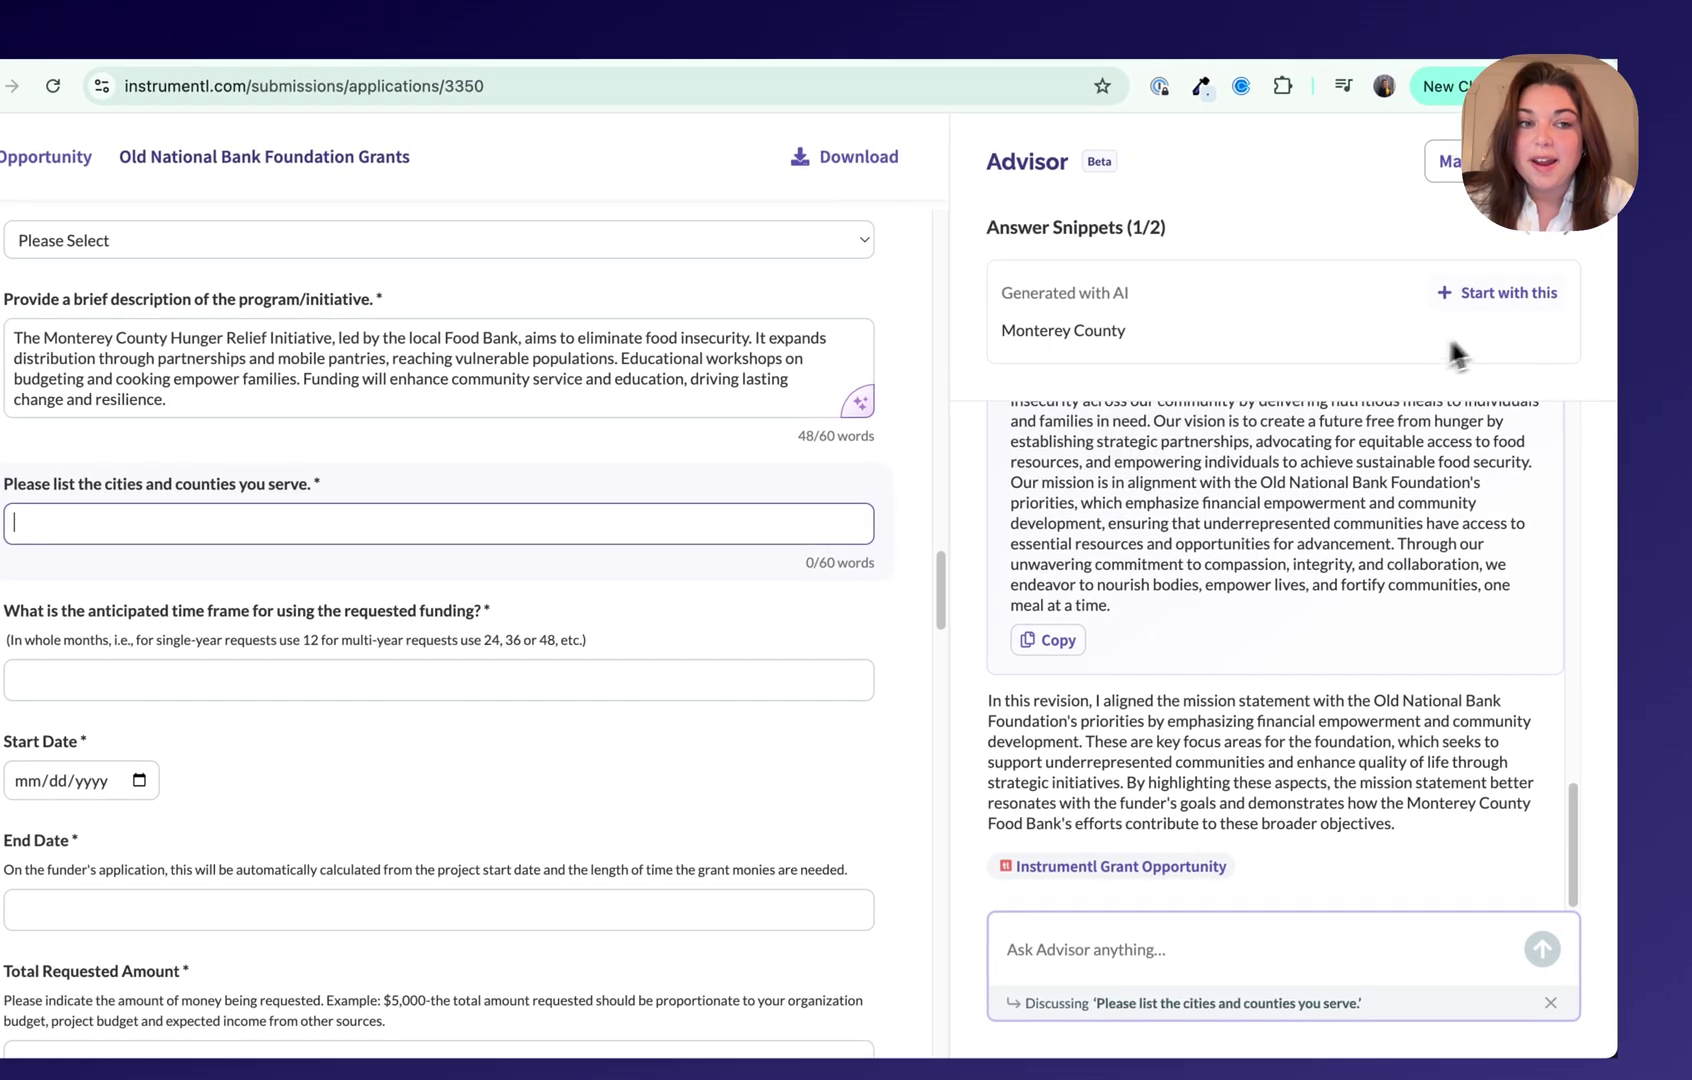
Step: Fill the cities field with Monterey County, then ask Advisor how to make the application more compelling
{"action": "left_click", "coordinate": [1498, 294]}
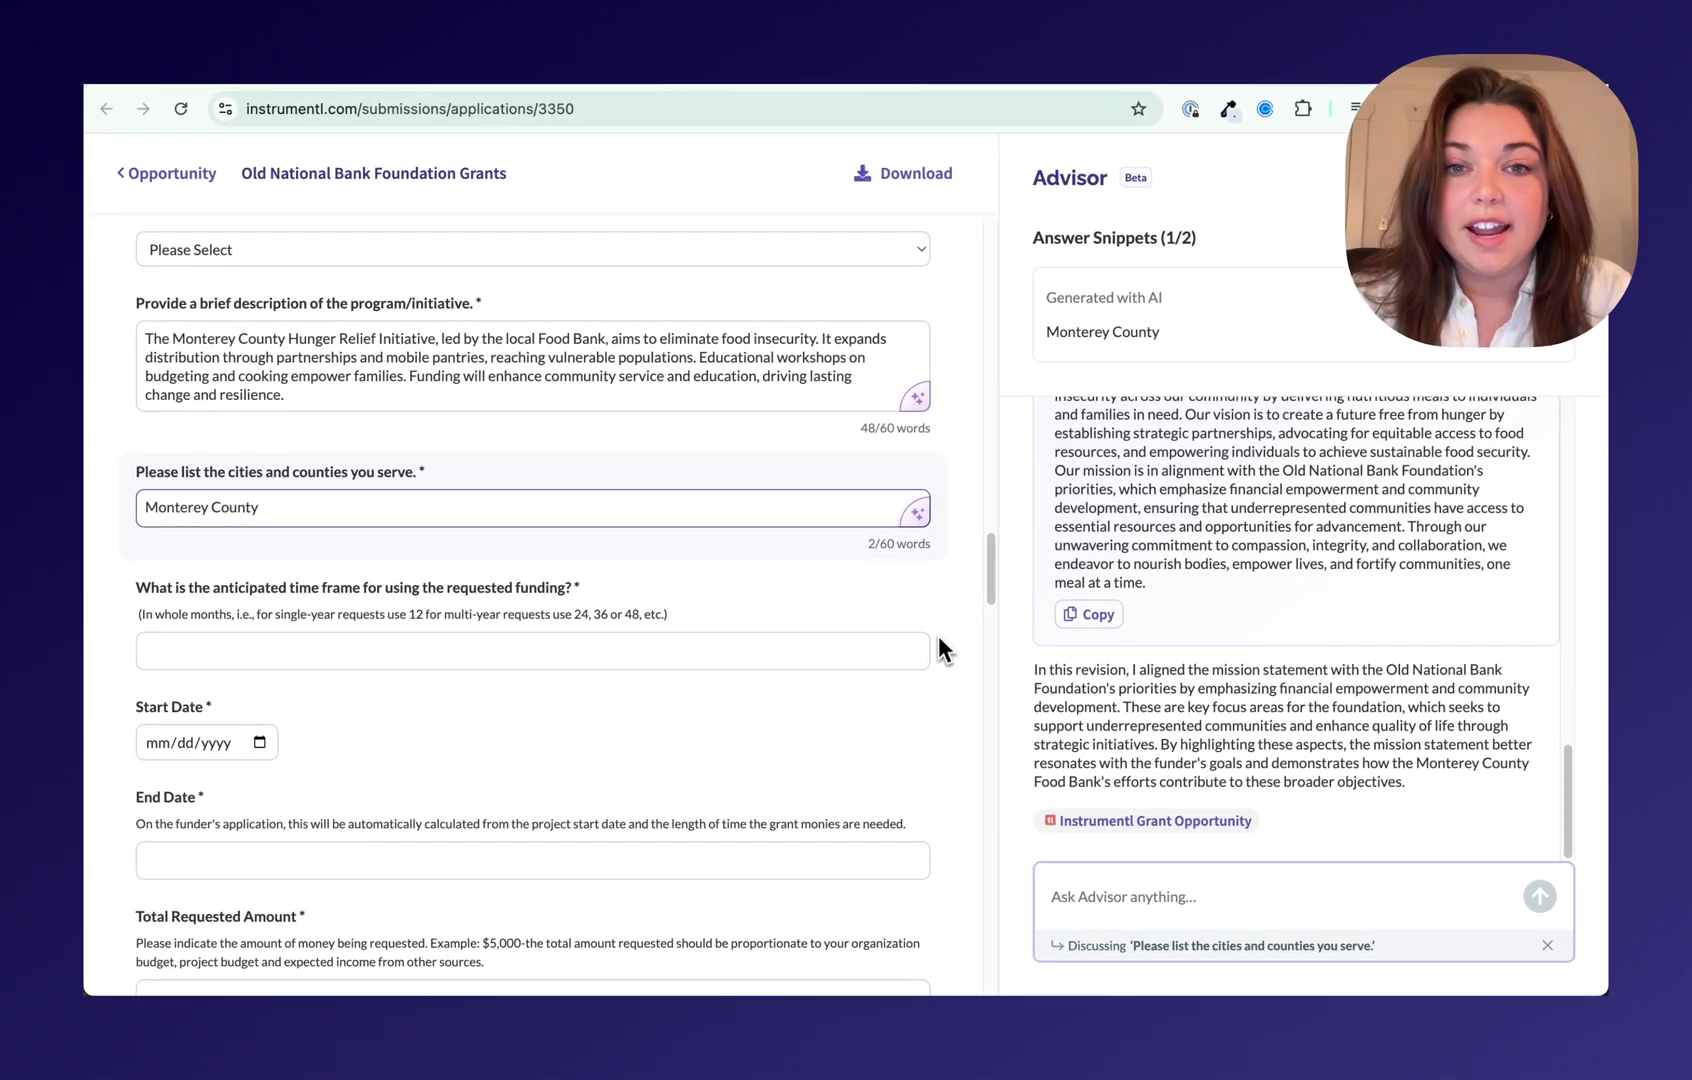
{"action": "left_click", "coordinate": [931, 597]}
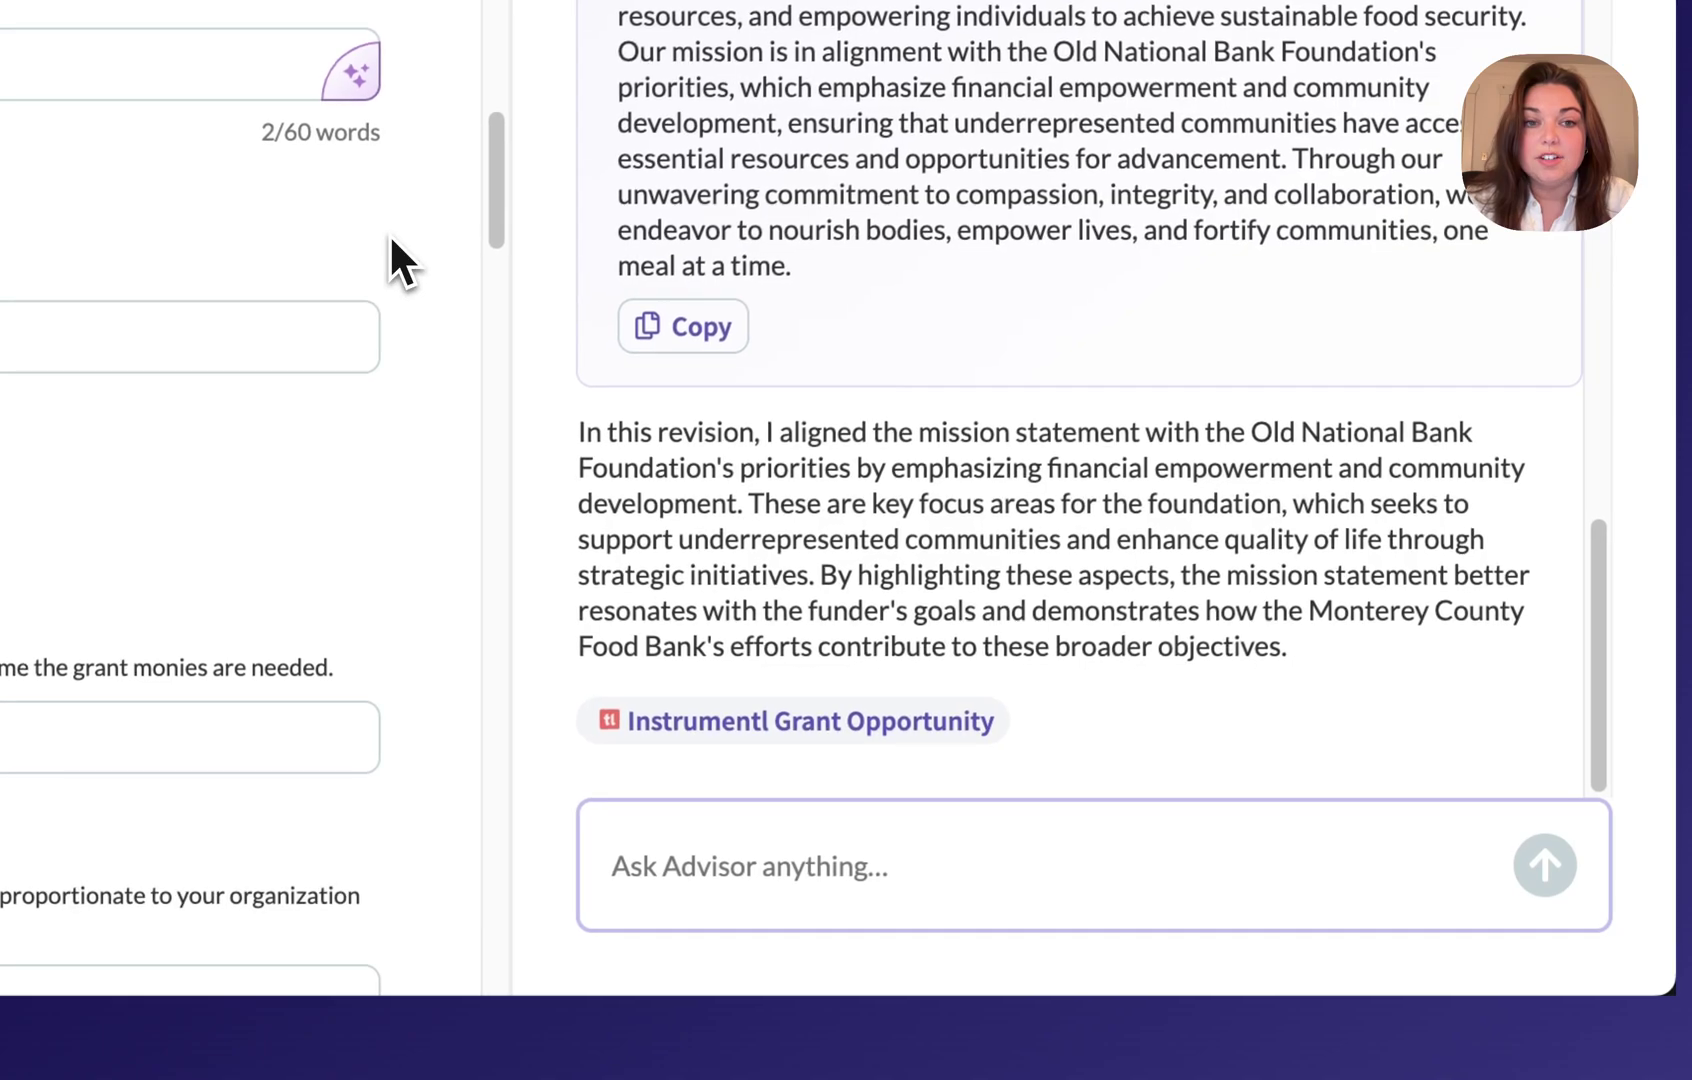
{"action": "left_click", "coordinate": [709, 864]}
{"action": "type", "text": "W"}
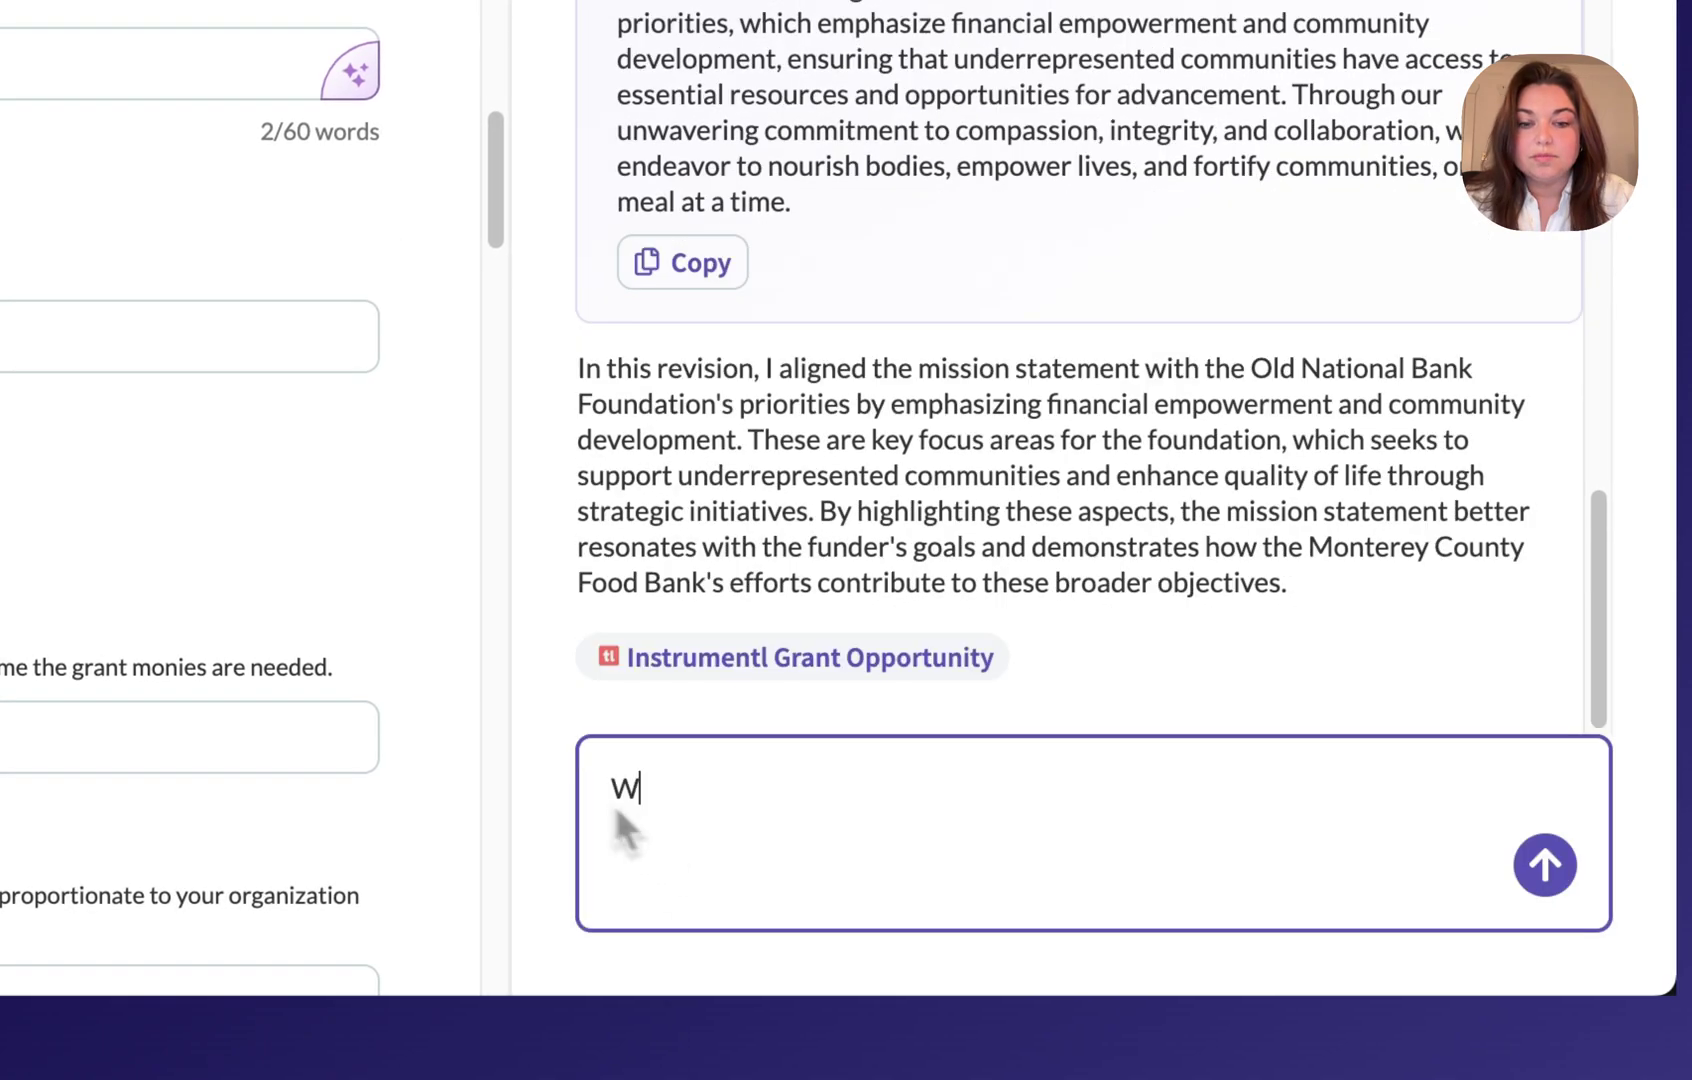
{"action": "type", "text": "hat are a few ways that my application could be more"}
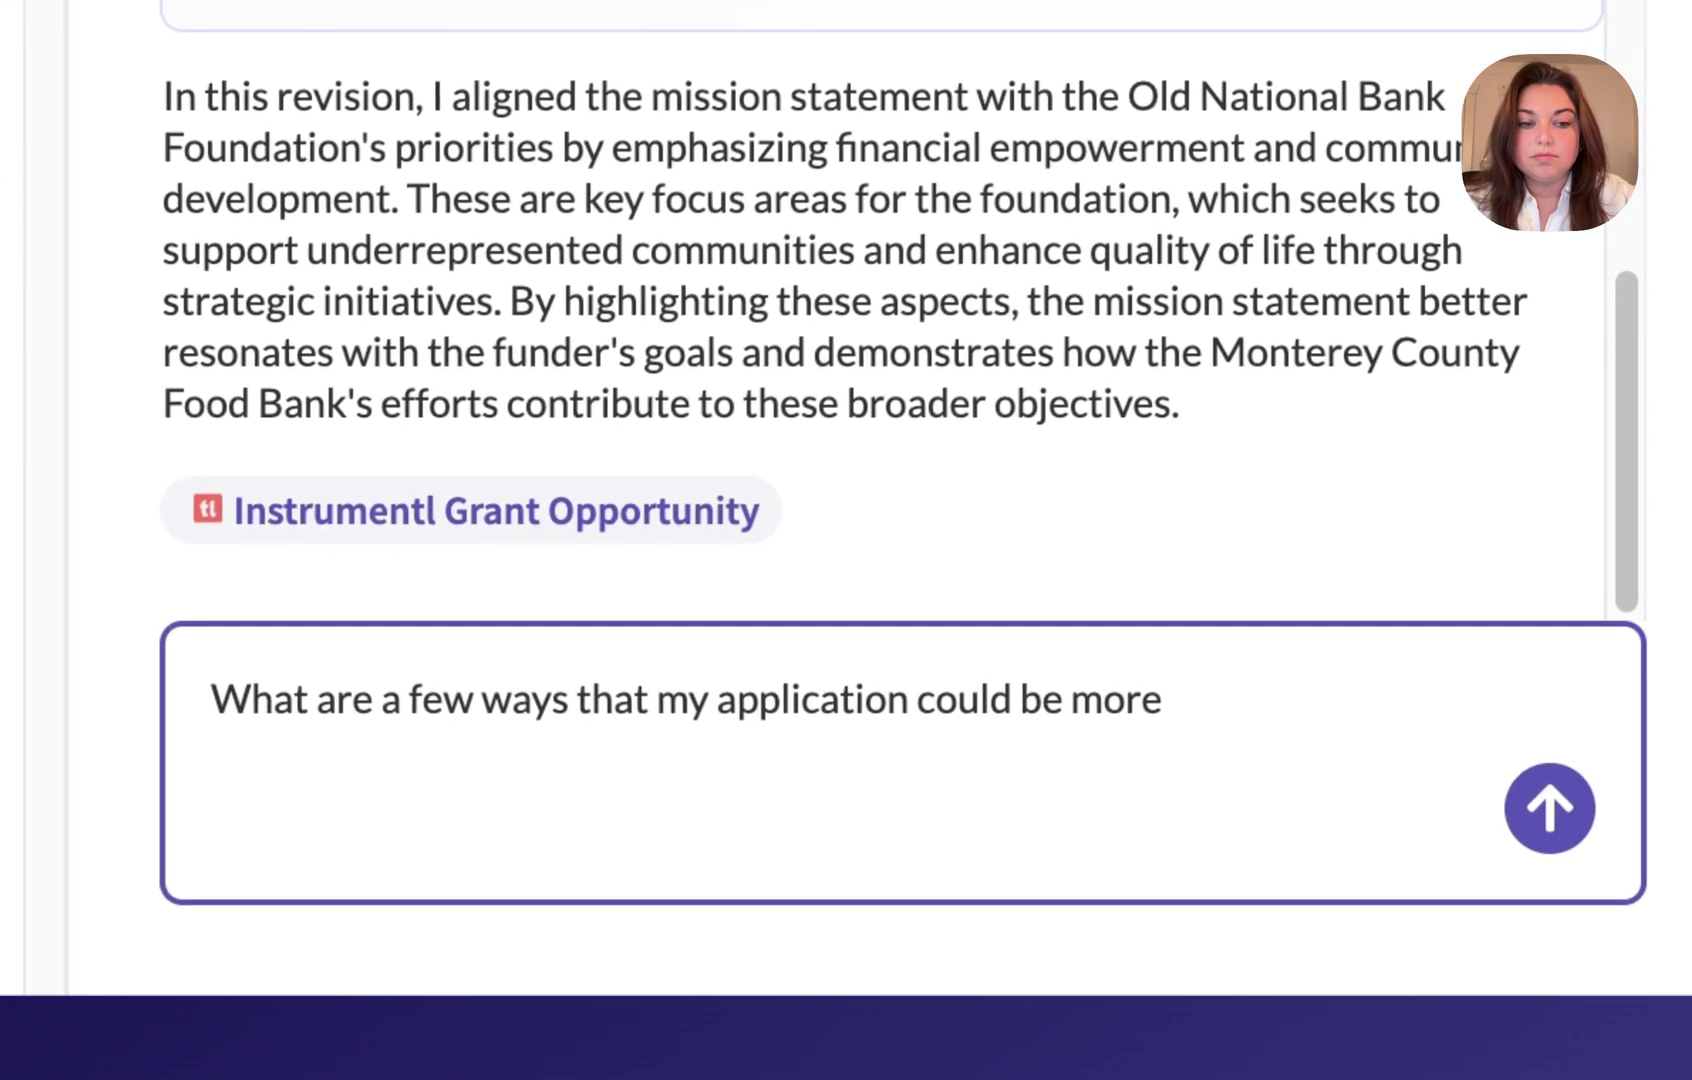
{"action": "type", "text": " compelling?"}
{"action": "key", "text": "Return"}
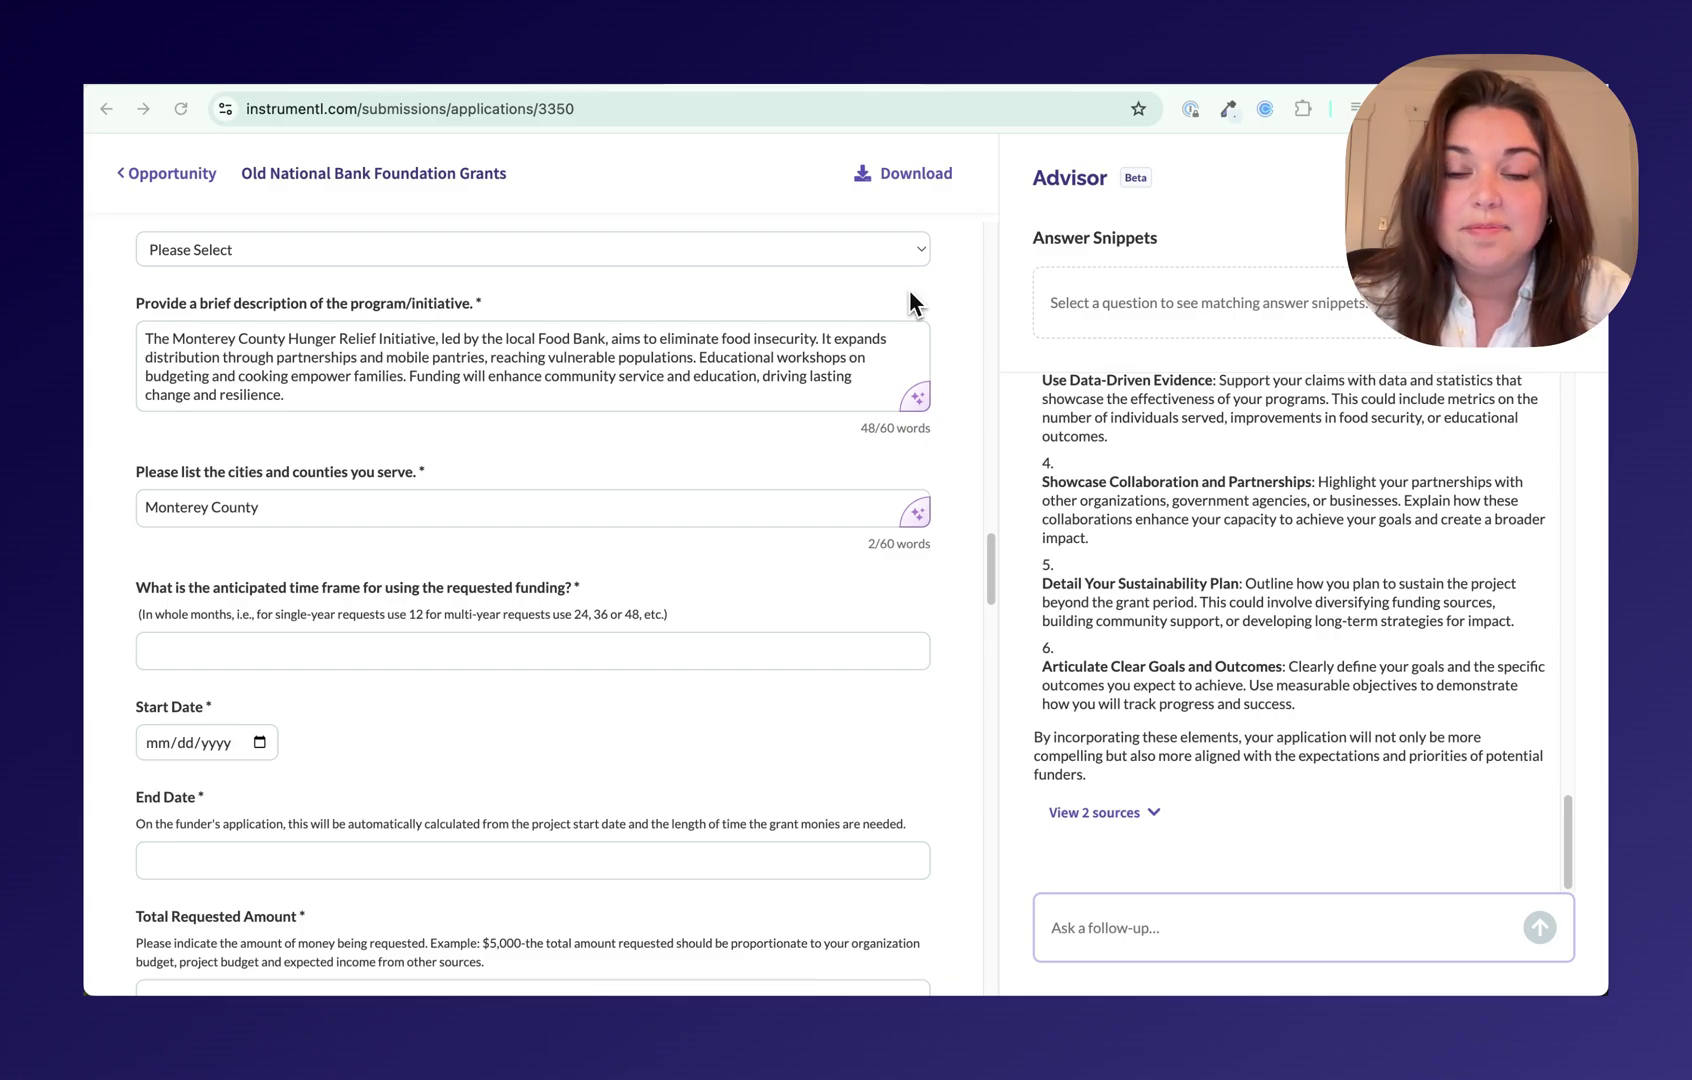
Step: Scroll the form down past the CRA and CDFI questions to the Demographic Information section
{"action": "scroll", "coordinate": [915, 300], "scroll_direction": "down", "scroll_amount": 10}
{"action": "scroll", "coordinate": [533, 608], "scroll_direction": "down", "scroll_amount": 10}
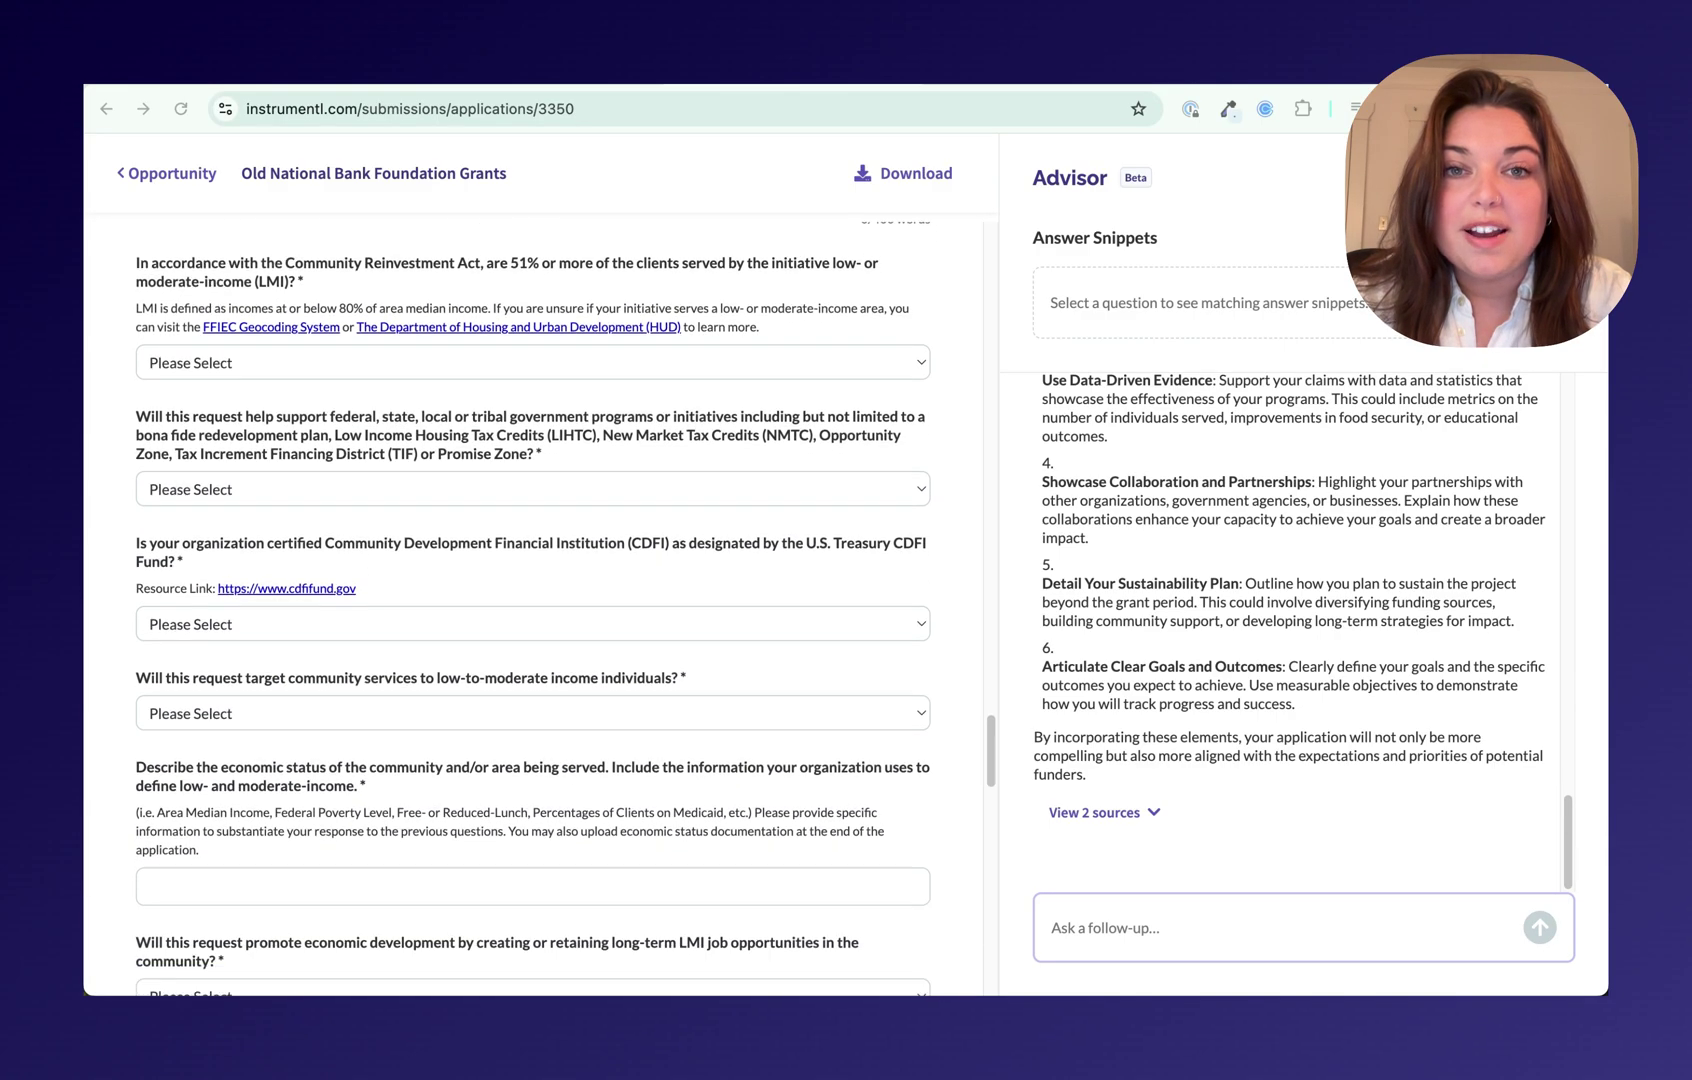